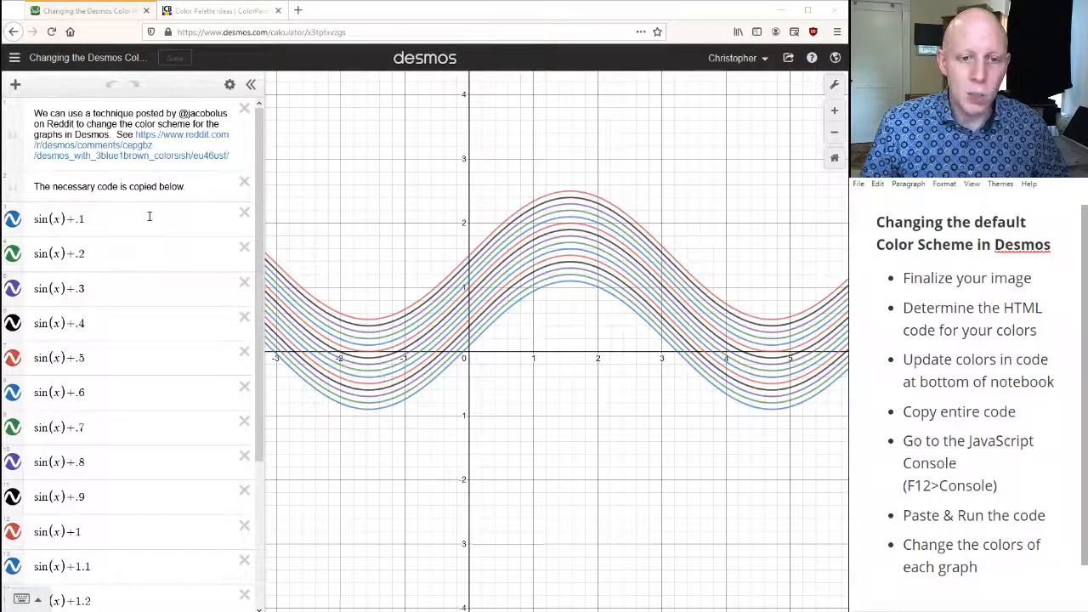
Step: View the default colour options available for the sin(x)+.1 graph
click(12, 220)
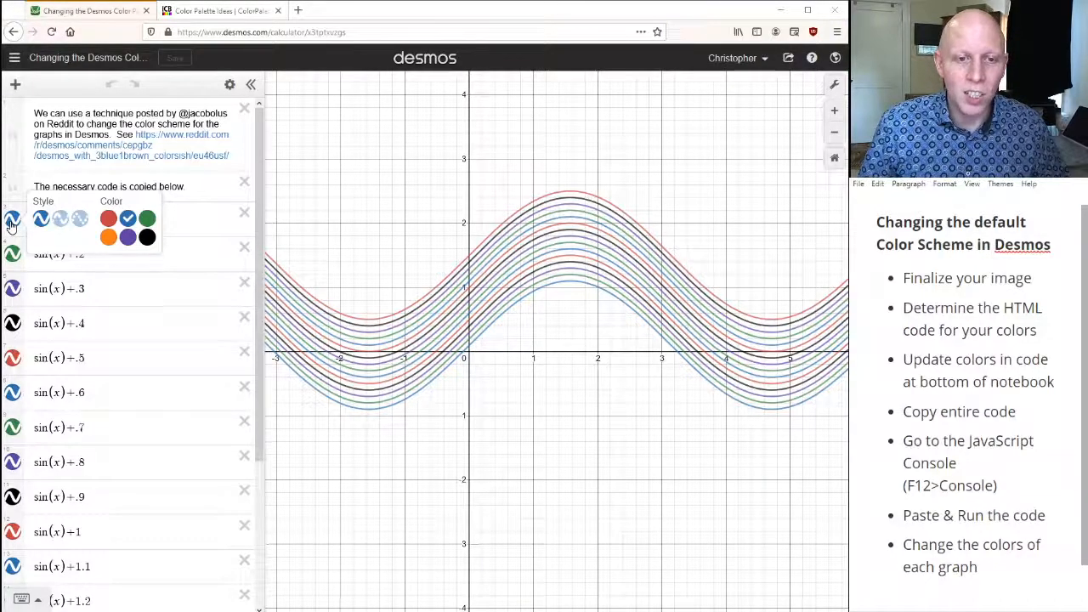
click(207, 125)
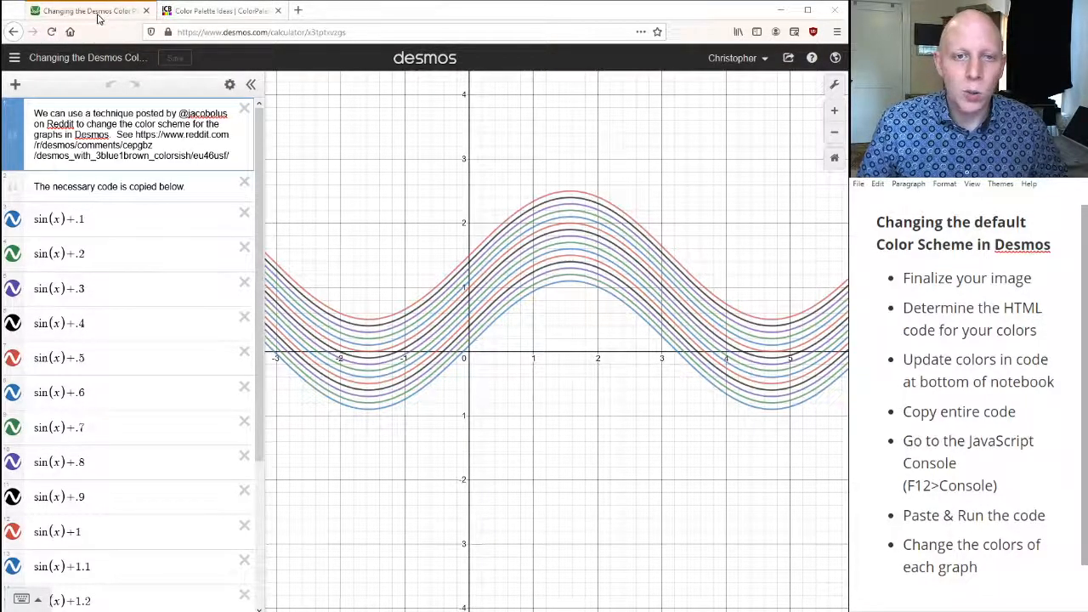
Step: Switch to the Color Palettes site and browse its palettes for a suitable colour scheme
click(204, 11)
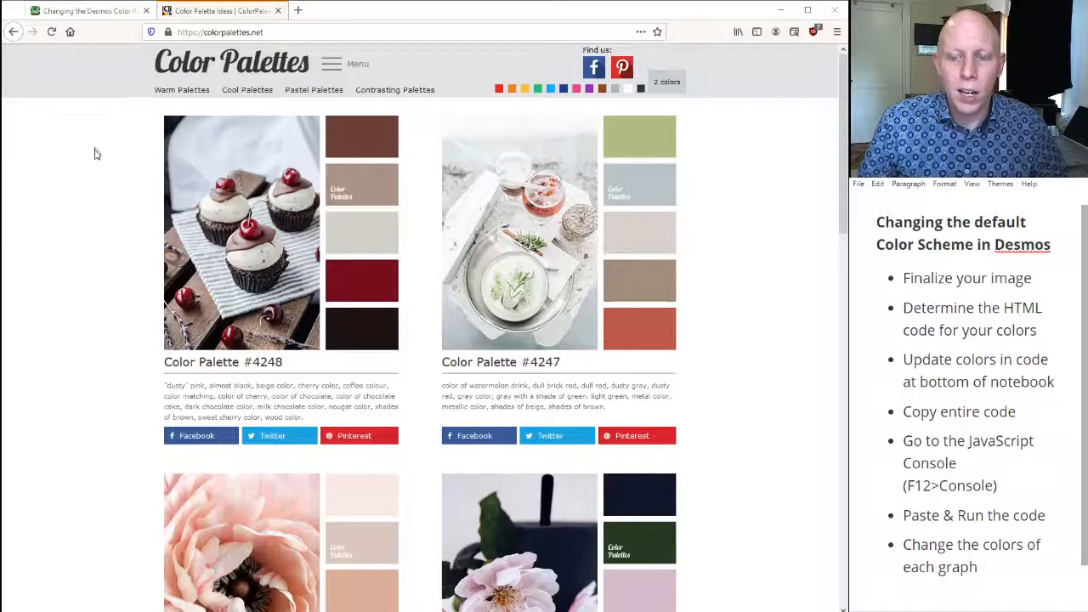
scroll(469, 250, down, 3)
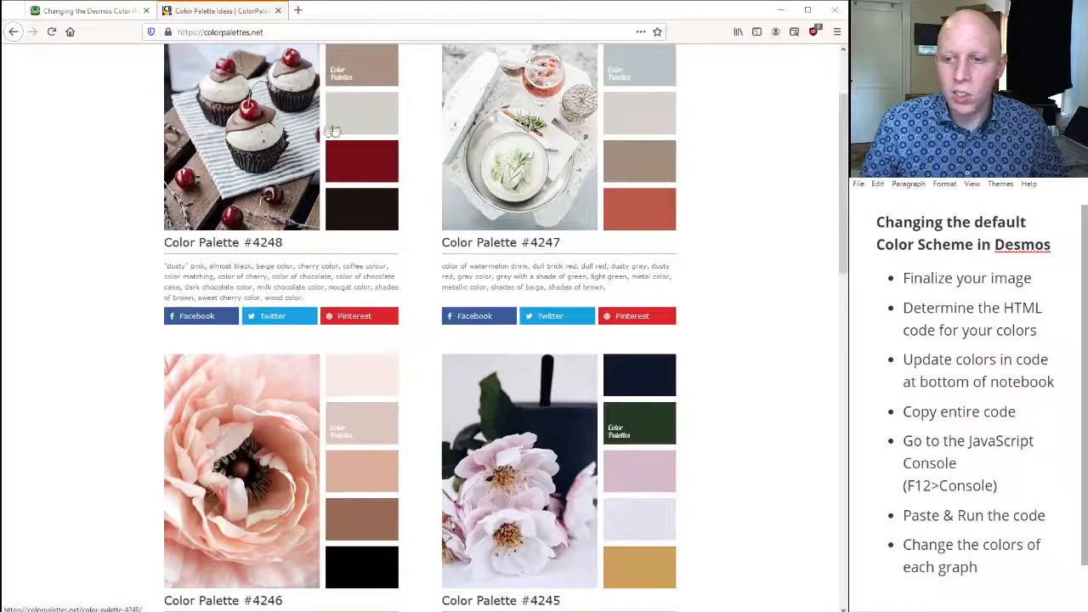
scroll(450, 429, down, 5)
scroll(331, 377, down, 5)
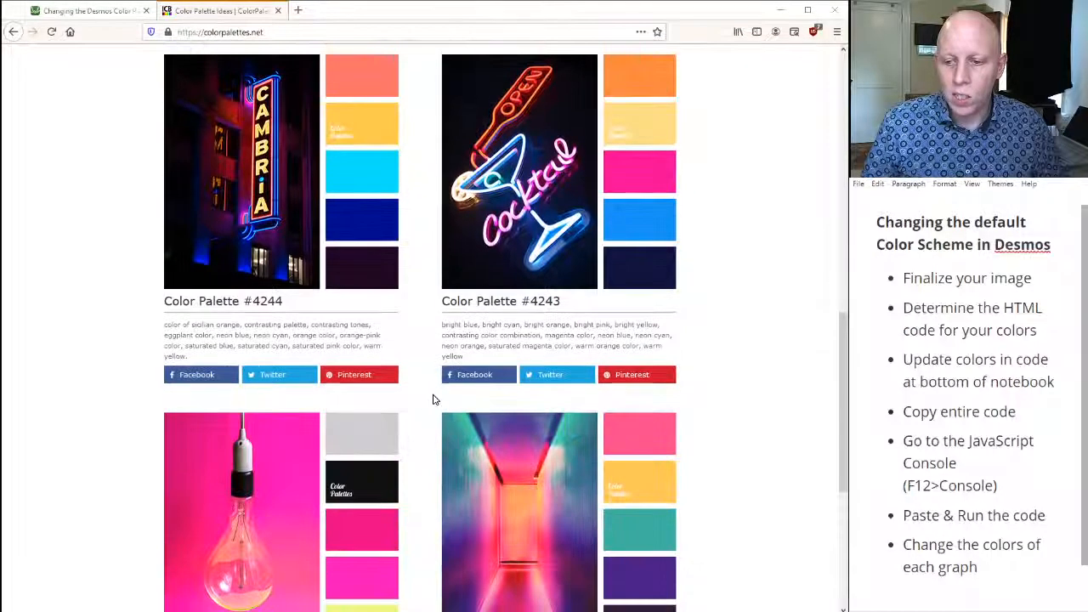
scroll(433, 398, up, 10)
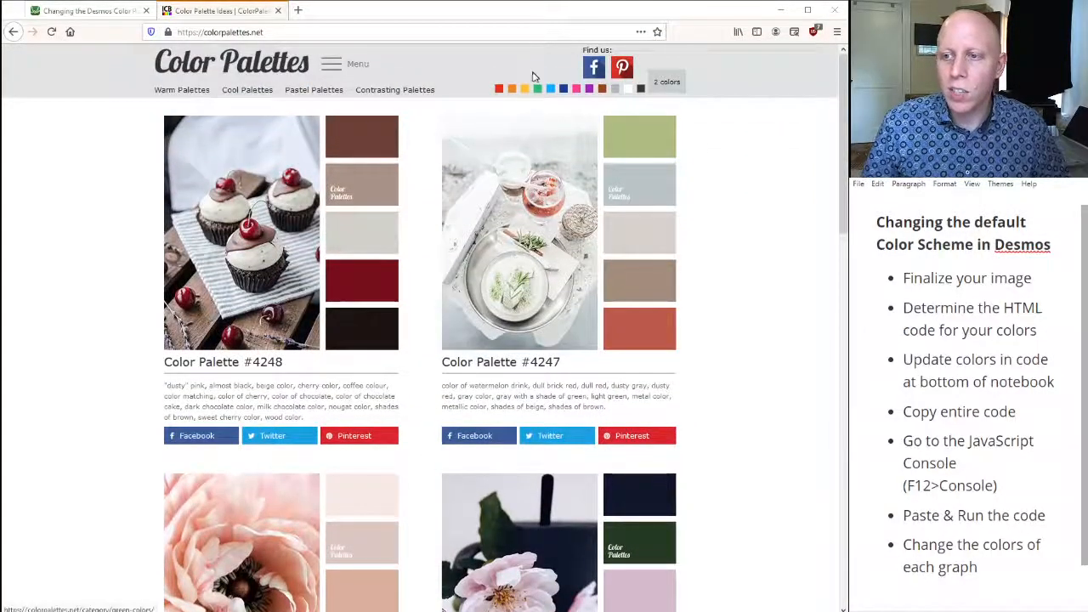
Step: Filter the palettes by green and open Color Palette #4240, the watercolour forest one
click(536, 92)
scroll(413, 225, down, 2)
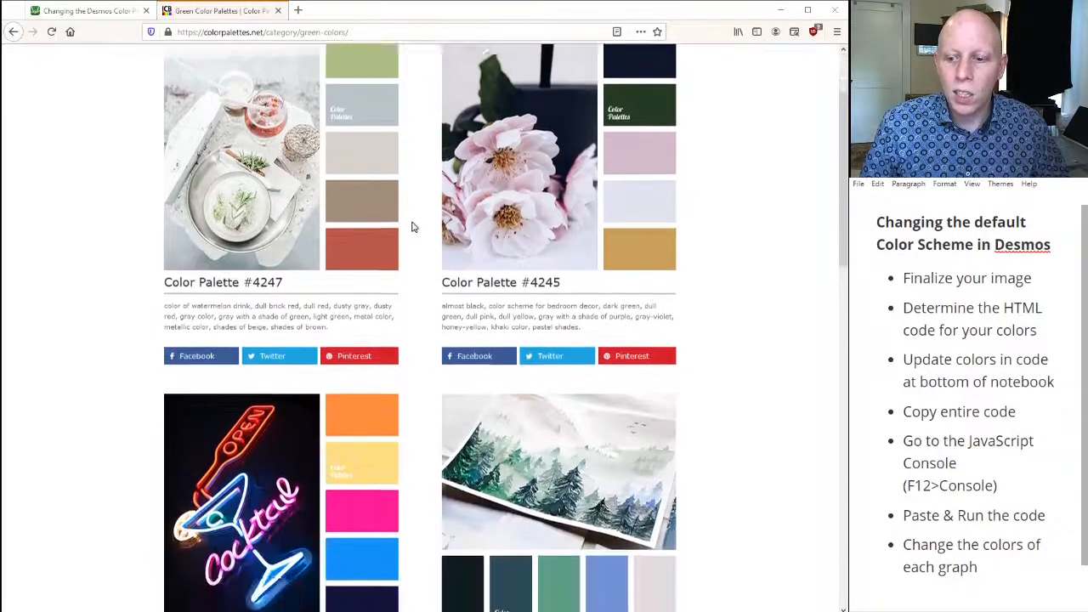
scroll(413, 225, down, 5)
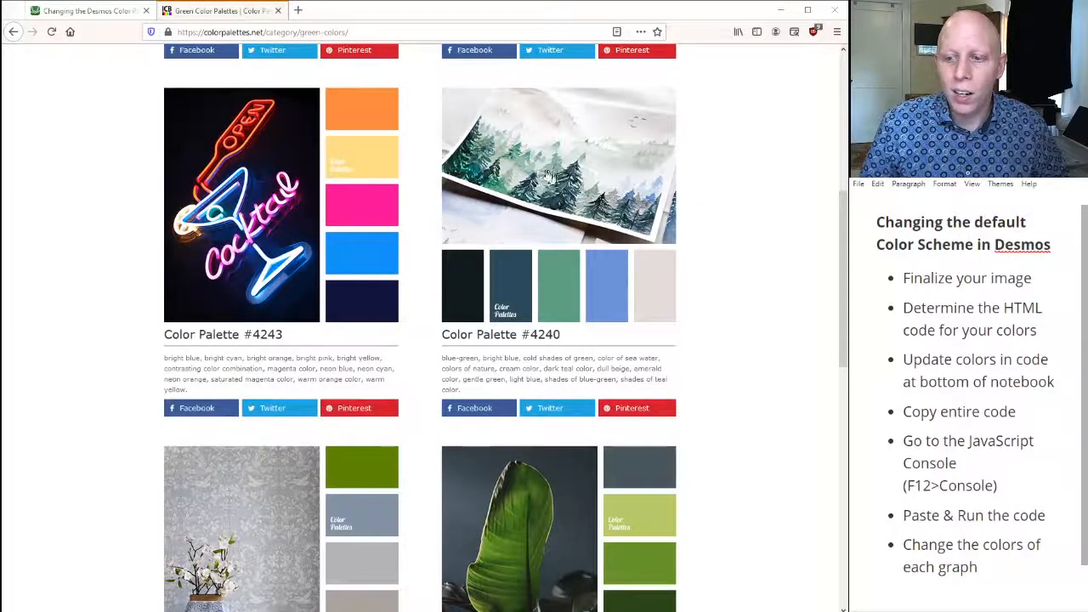
click(527, 183)
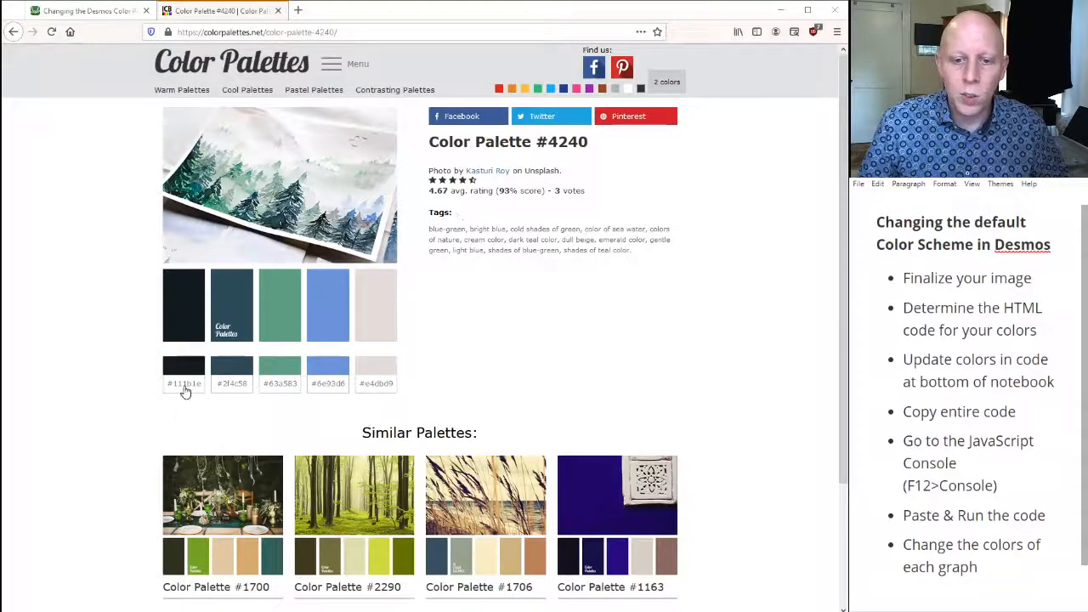
Step: Copy the palette's black colour code #111b1e and replace the c0 value with it in the Desmos code note
drag(202, 384, 168, 389)
key(ctrl+c)
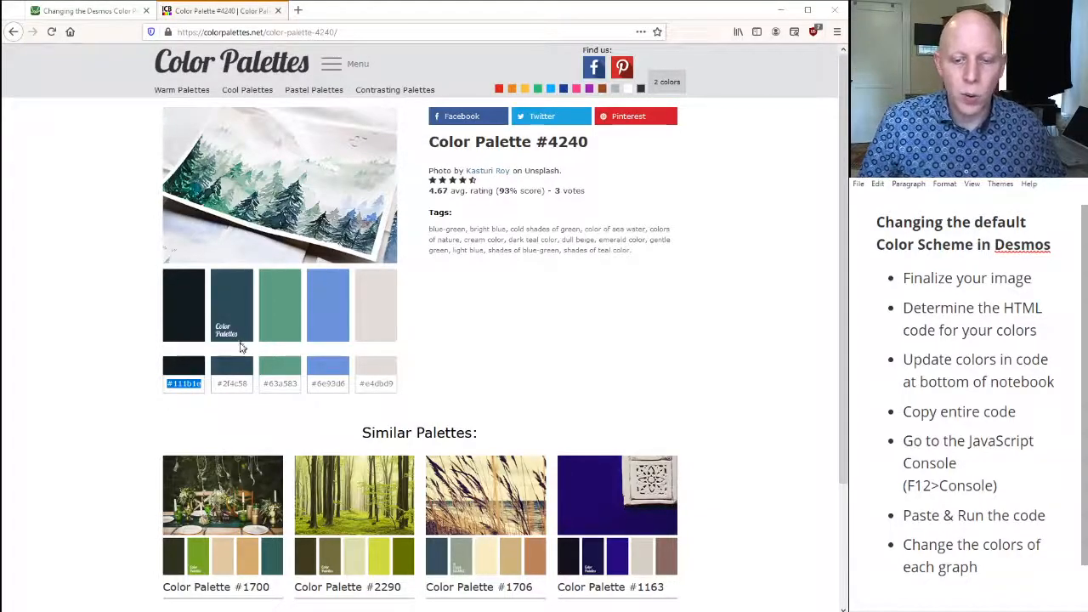
click(81, 10)
drag(262, 215, 281, 439)
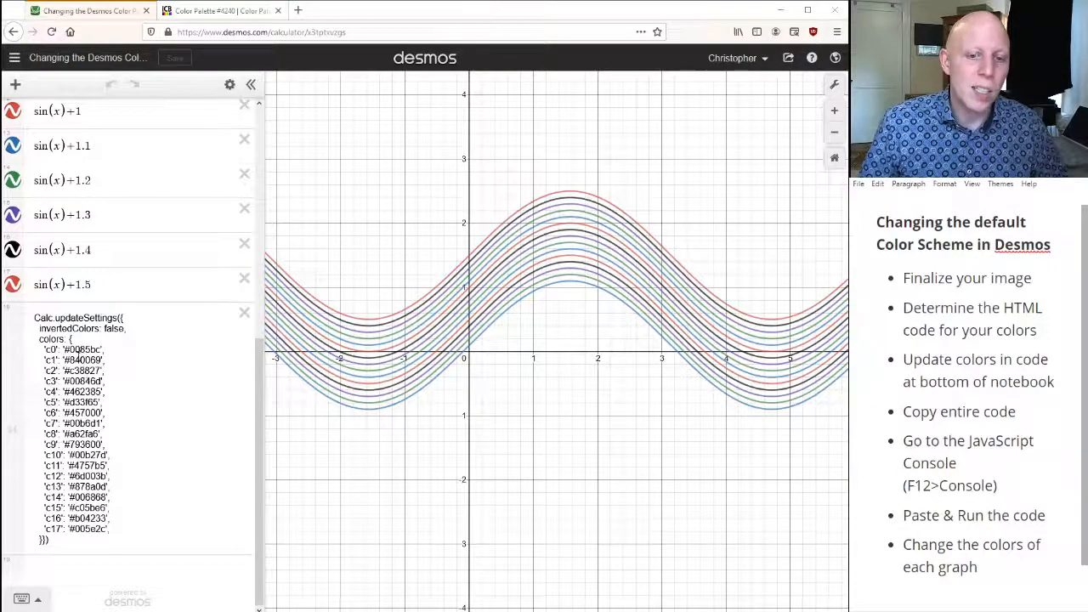
click(212, 10)
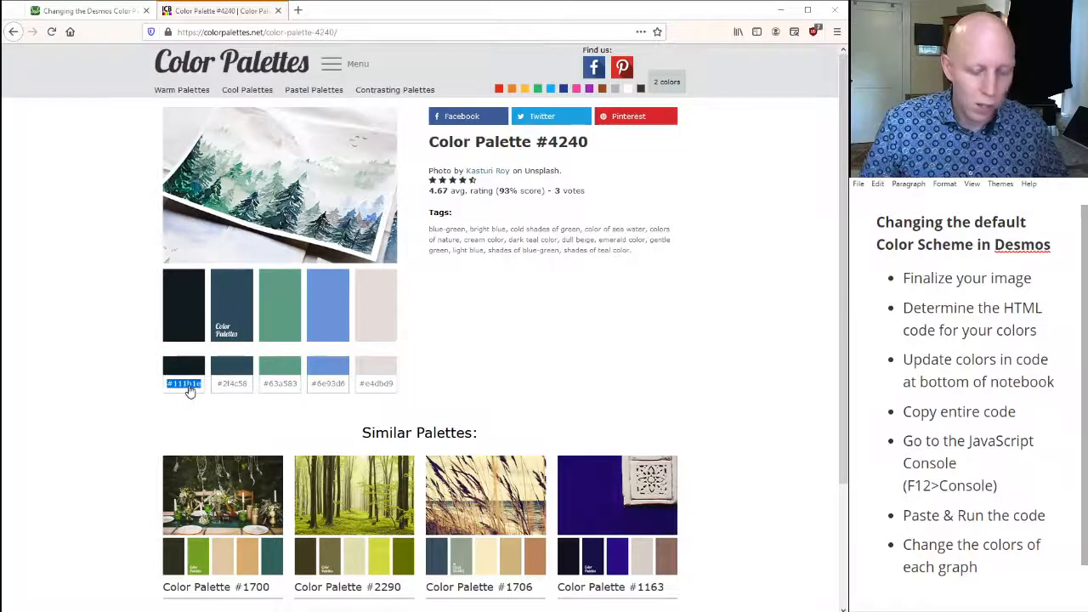
click(72, 15)
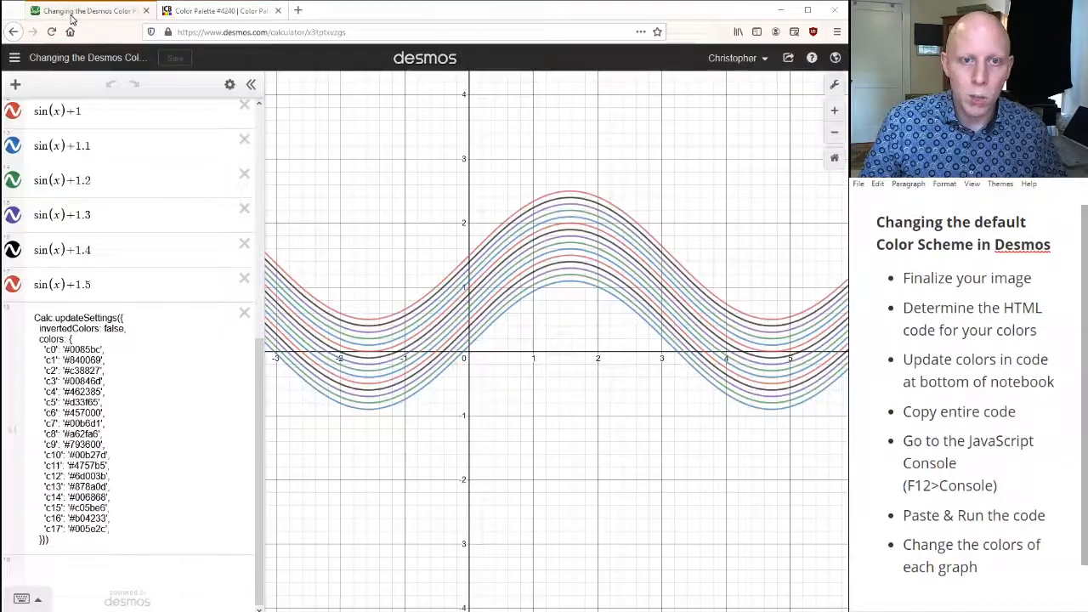
double_click(65, 350)
key(ctrl+v)
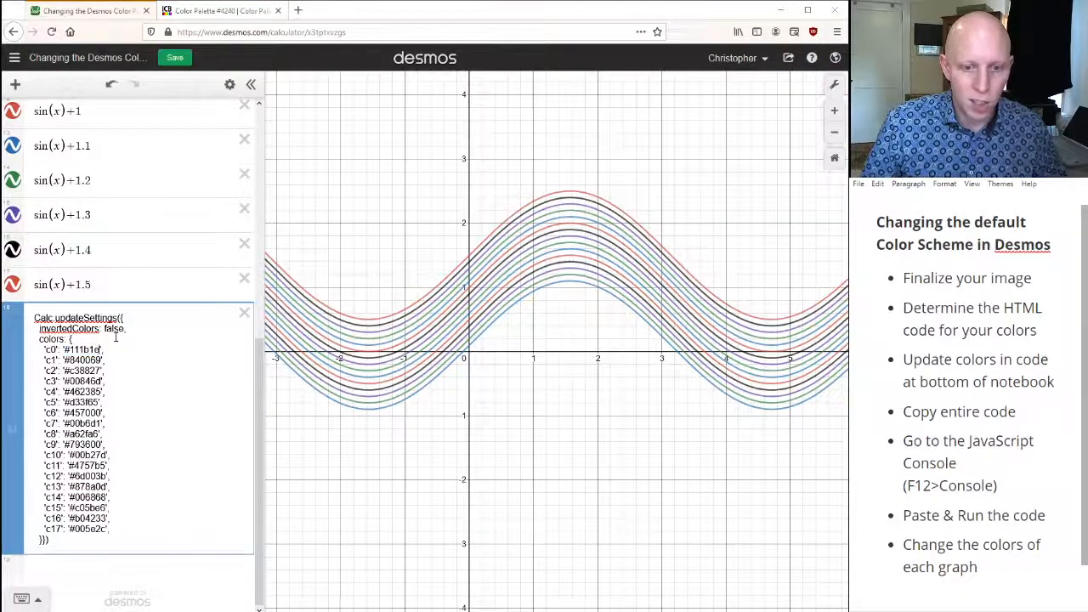
Step: Copy the palette's dark teal code #2f4c58 and replace the c1 value in the Desmos code with it
click(219, 10)
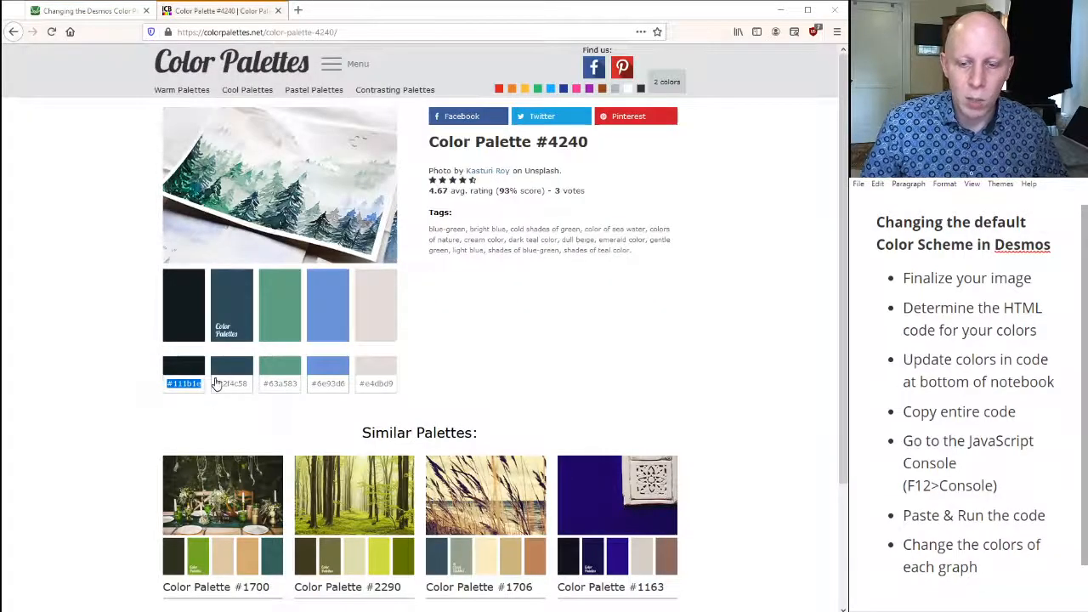
double_click(242, 387)
key(ctrl+c)
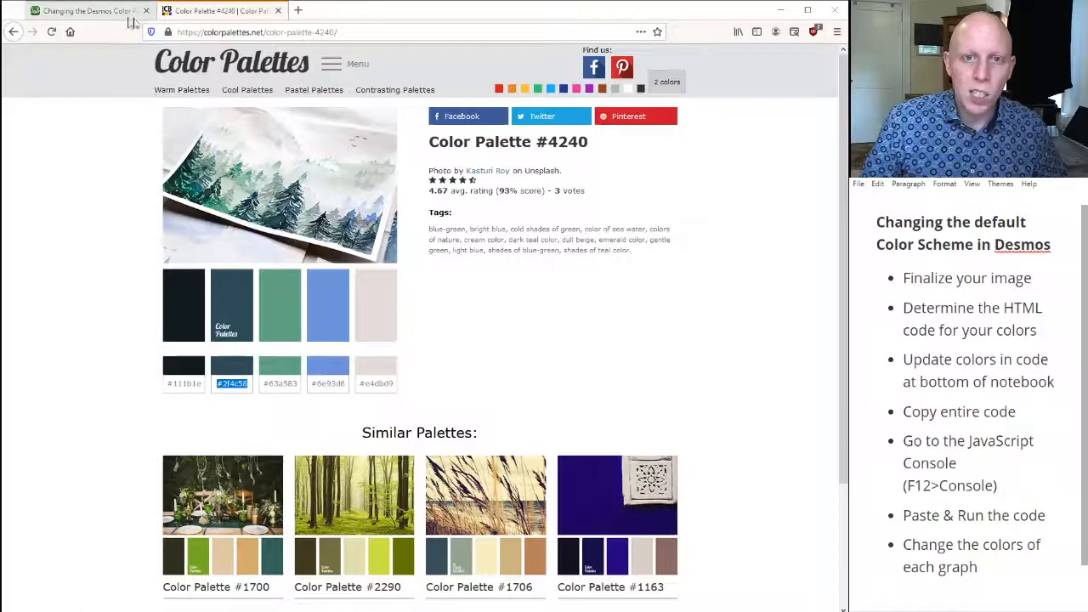
click(85, 11)
drag(64, 360, 104, 360)
key(ctrl+v)
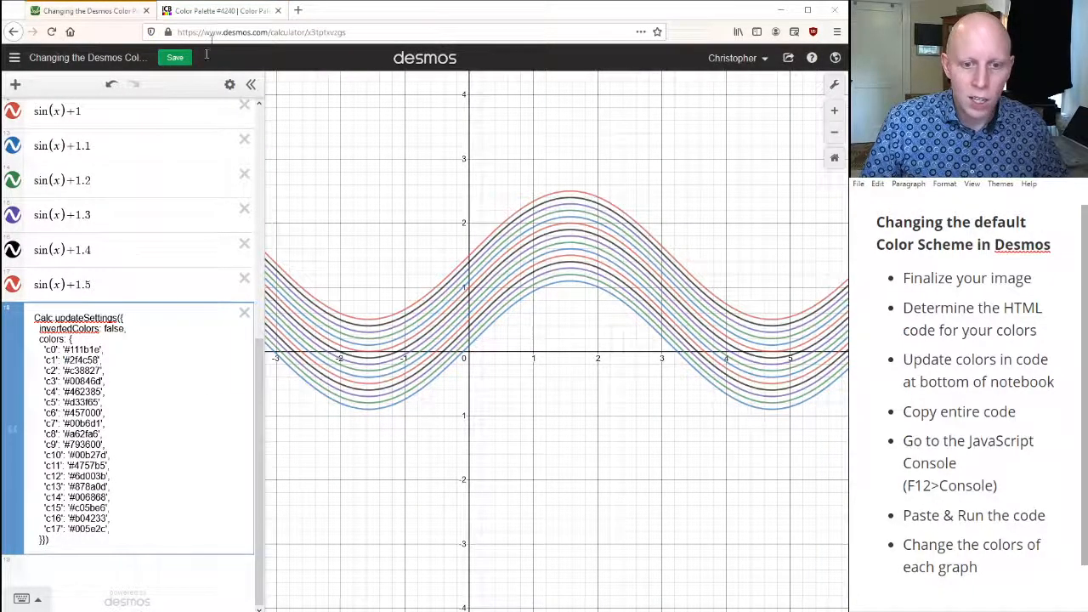
Step: Copy the palette's green code #63a583 and replace the c2 value in the Desmos code with it
click(269, 9)
drag(263, 385, 297, 390)
key(ctrl+c)
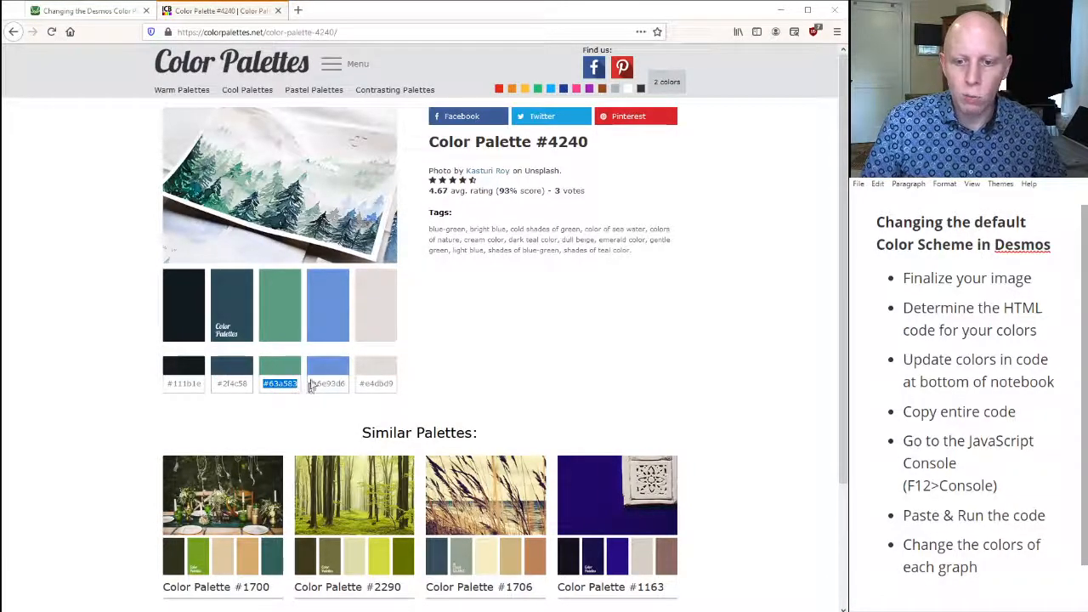
click(111, 12)
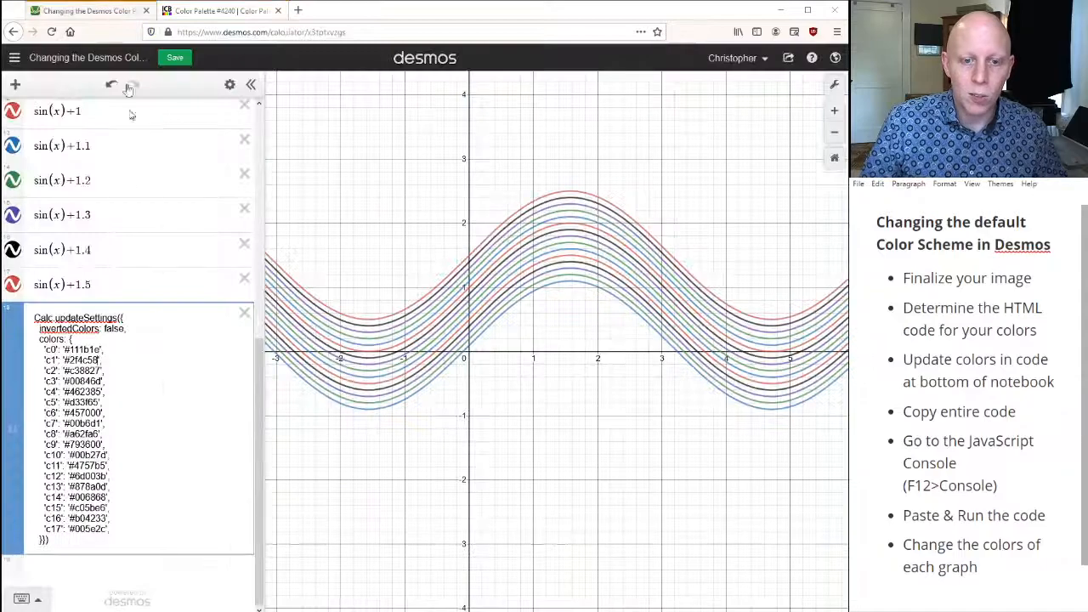
drag(65, 371, 94, 372)
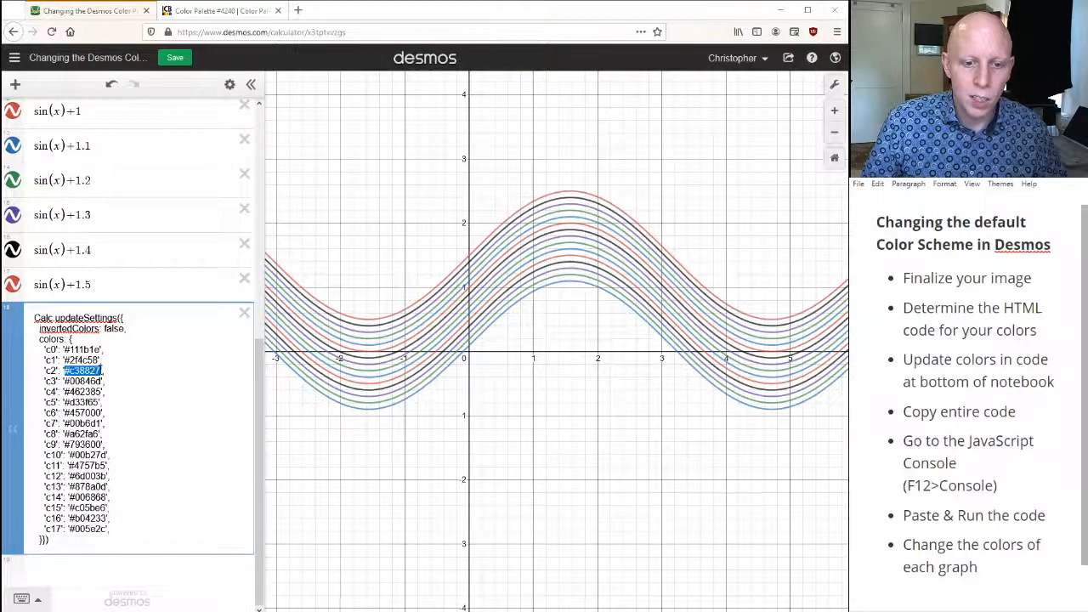
key(ctrl+v)
Step: Copy the palette's blue code #6e93d6 and replace the c3 value in the Desmos code with it
click(244, 11)
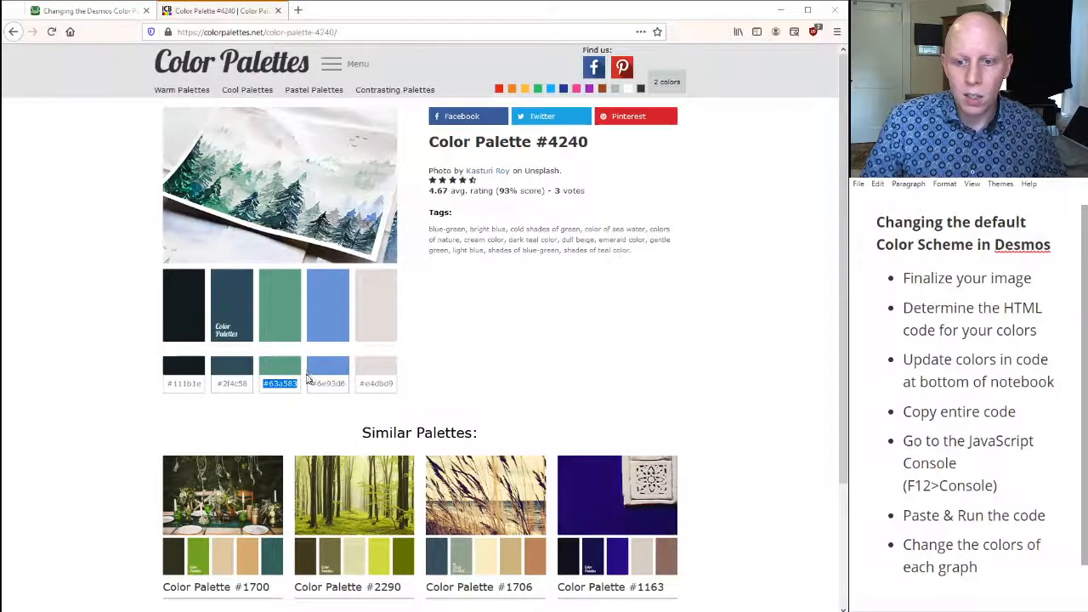
drag(311, 383, 344, 387)
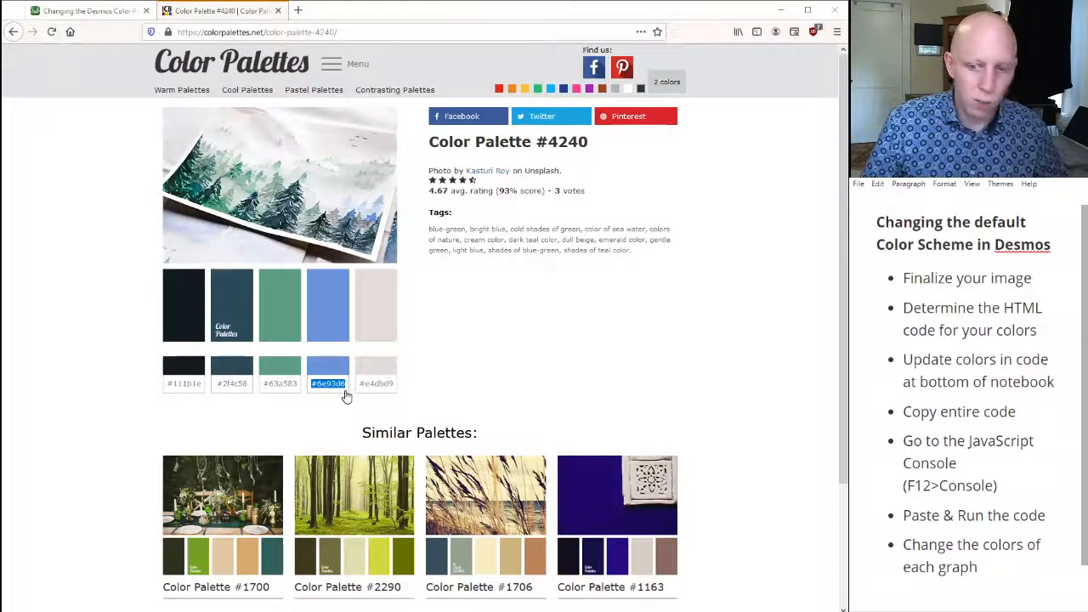
click(85, 10)
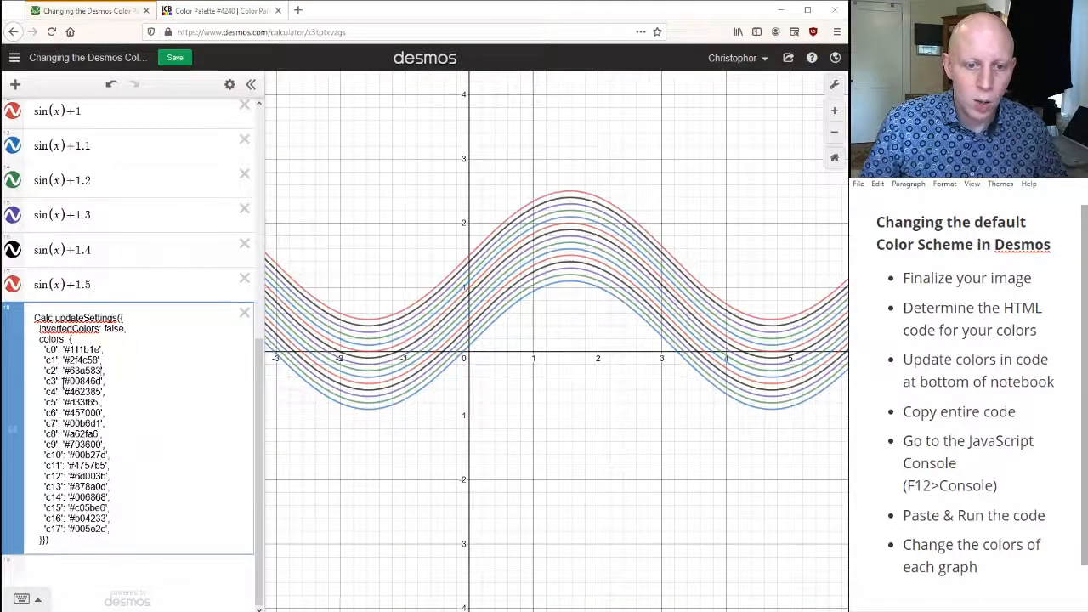
drag(63, 382, 103, 383)
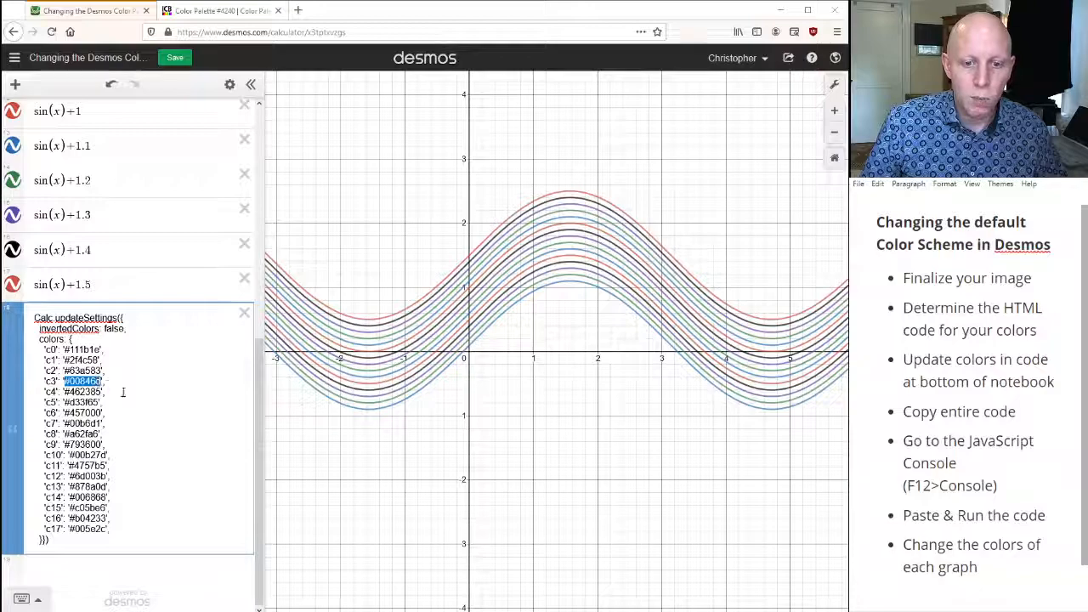
Step: Copy the palette's beige code #e4dbd9 and replace the c4 value in the Desmos code with it
click(180, 10)
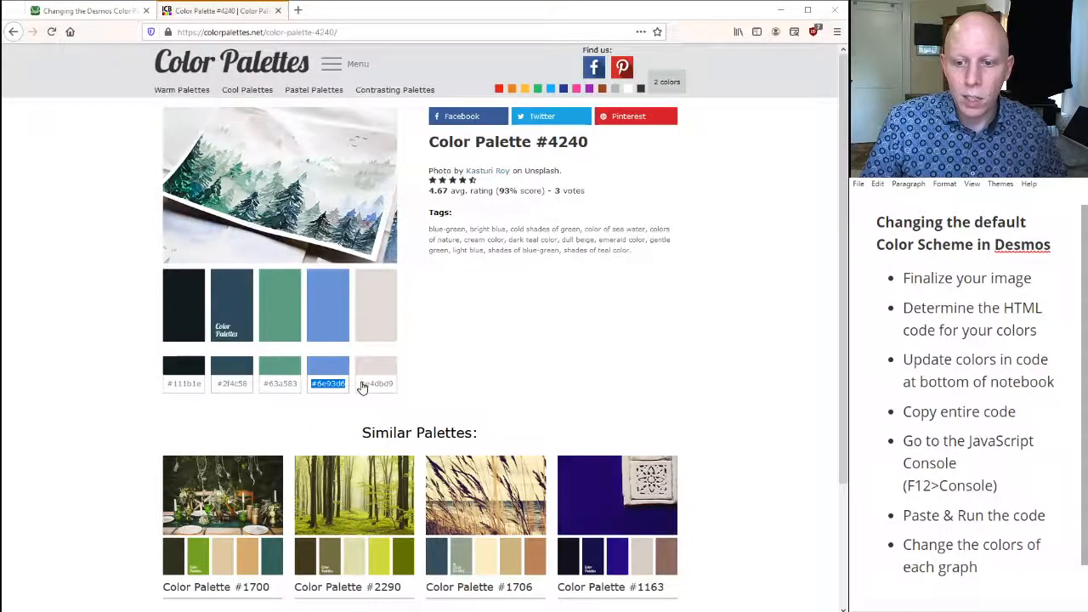
drag(361, 386, 386, 388)
key(ctrl+c)
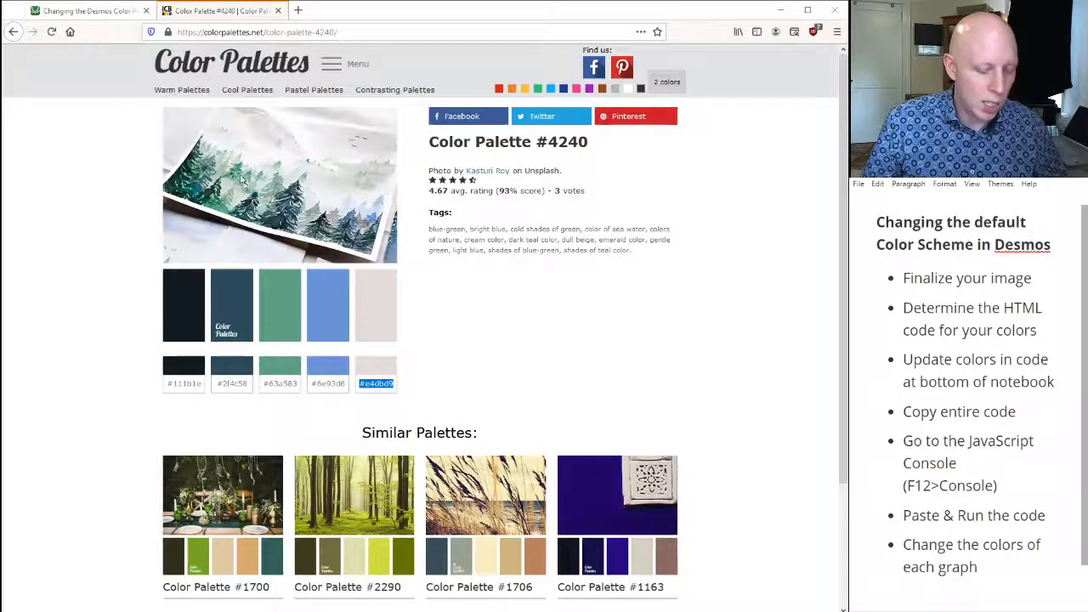
click(85, 10)
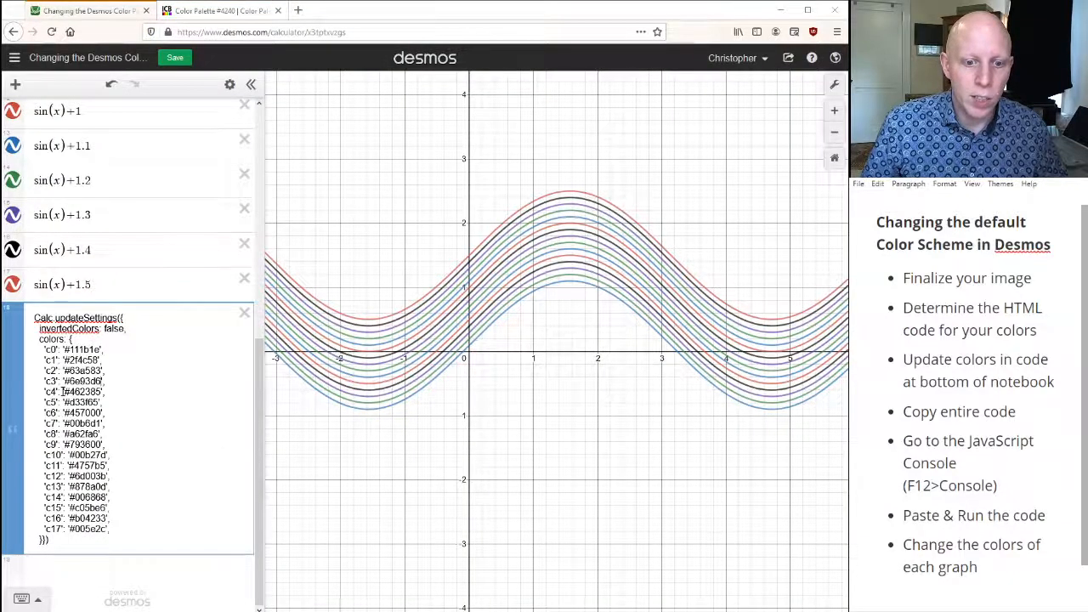
drag(63, 391, 102, 392)
key(ctrl+v)
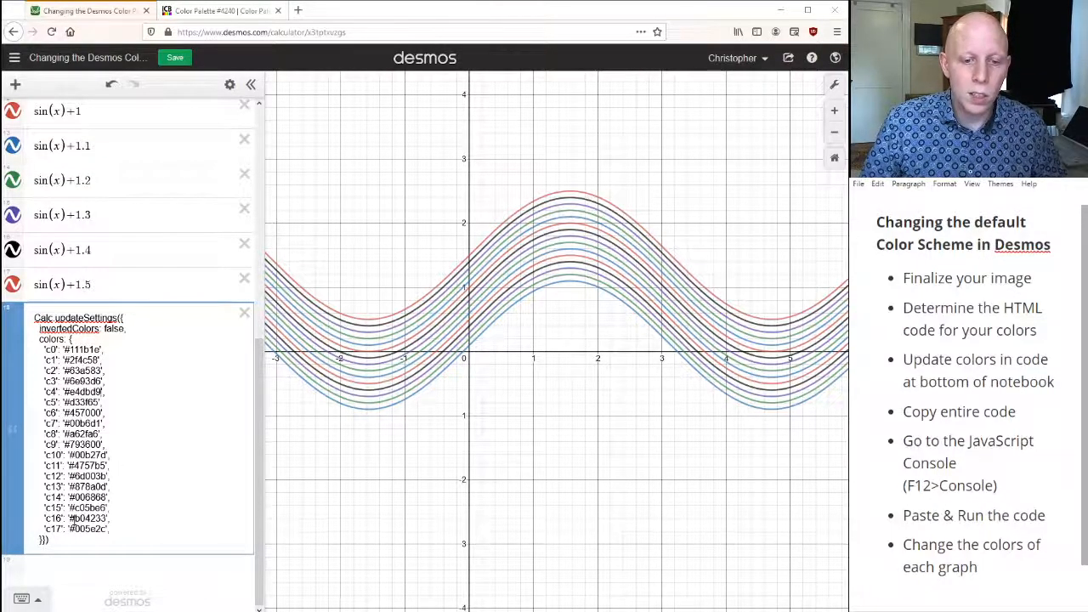
Step: Copy the entire Calc.updateSettings code from the note and open the browser's developer console
drag(51, 540, 29, 317)
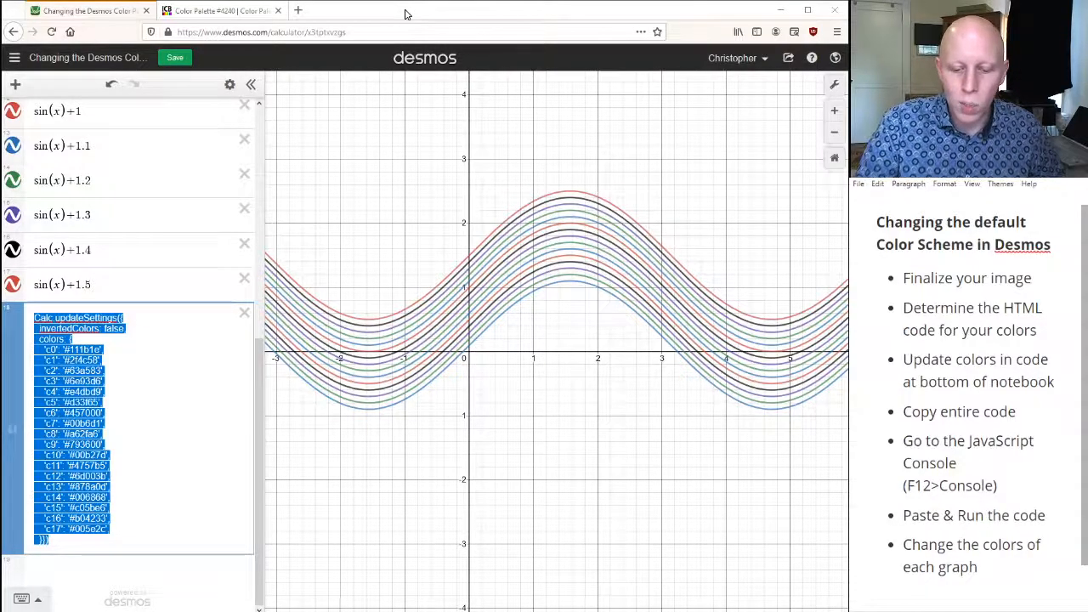
key(F12)
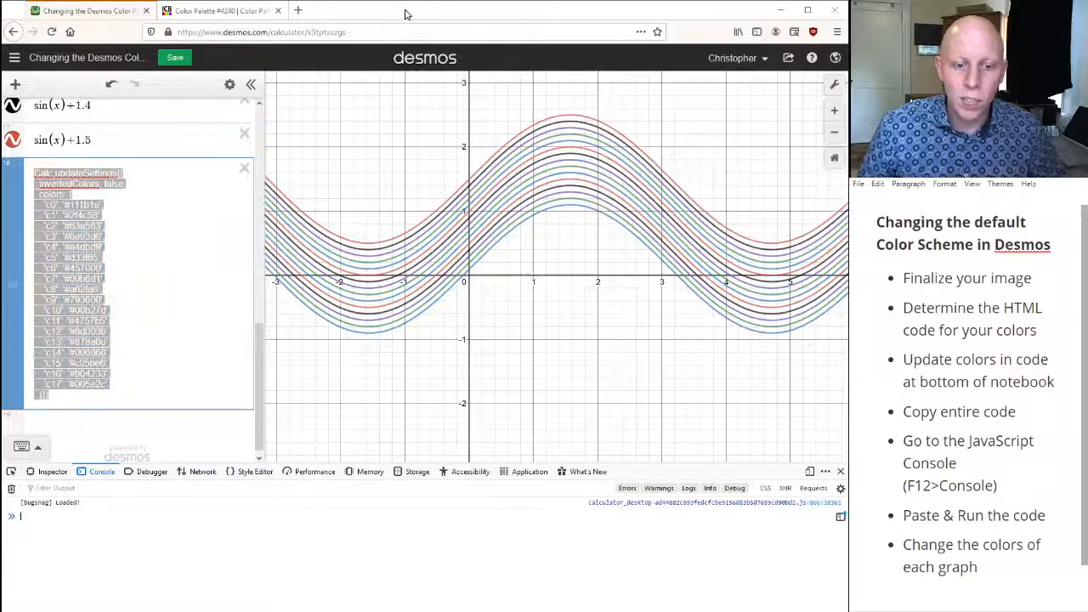
Step: Look through the Inspector, Console, Debugger and Network tools, and examine the page's HTML in the Inspector
click(47, 475)
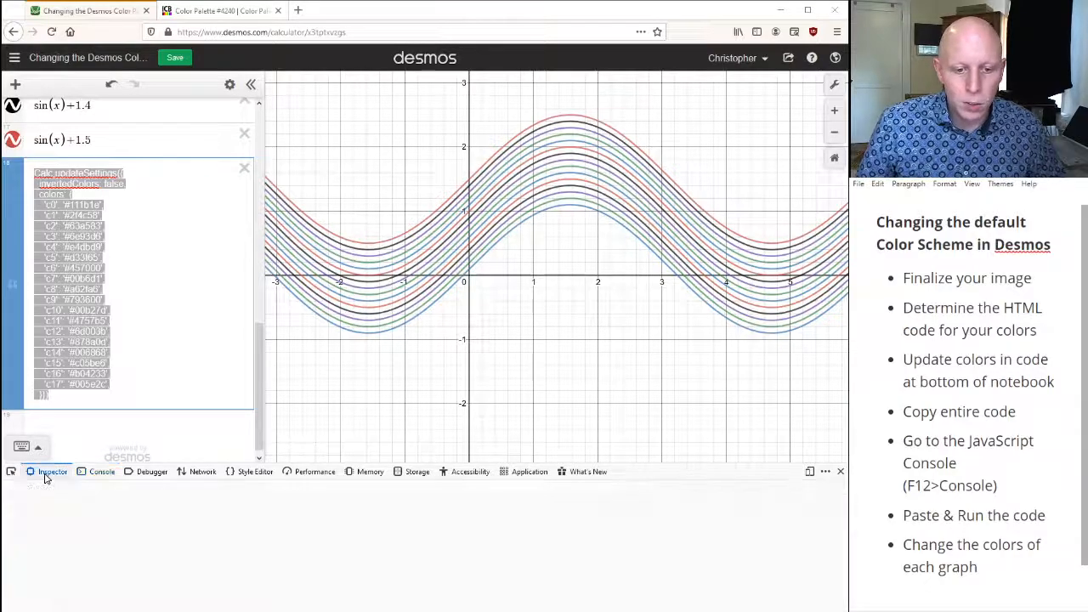
click(101, 472)
click(144, 475)
click(197, 473)
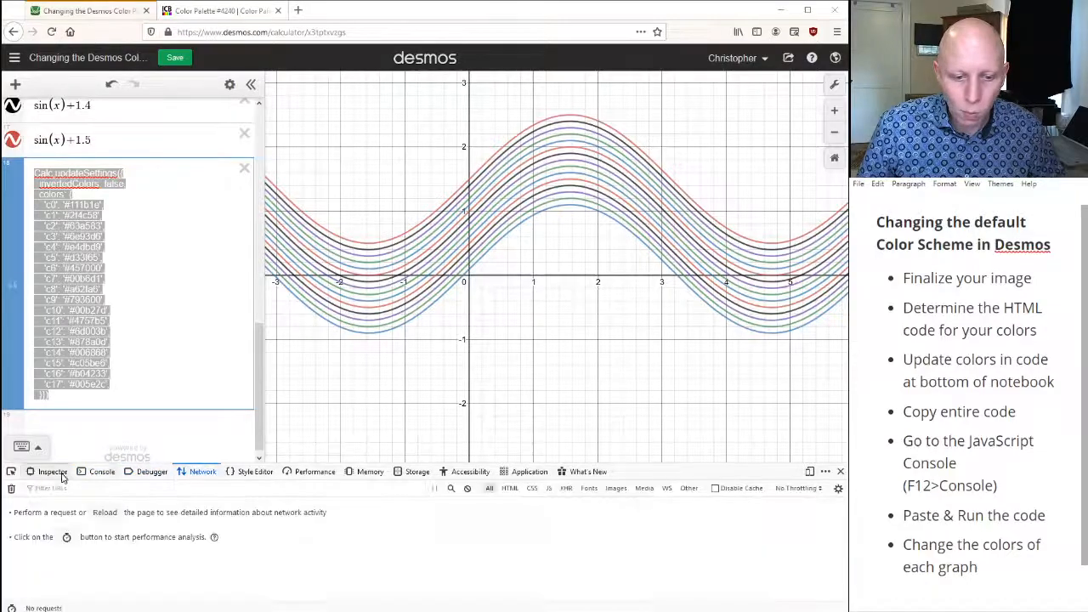
click(47, 474)
click(98, 473)
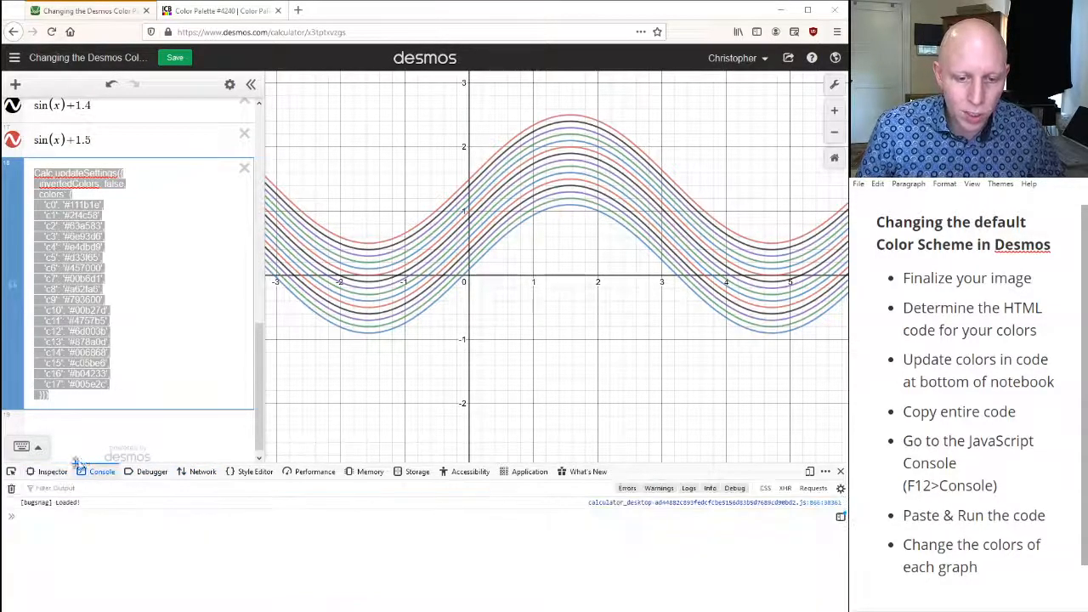
click(48, 472)
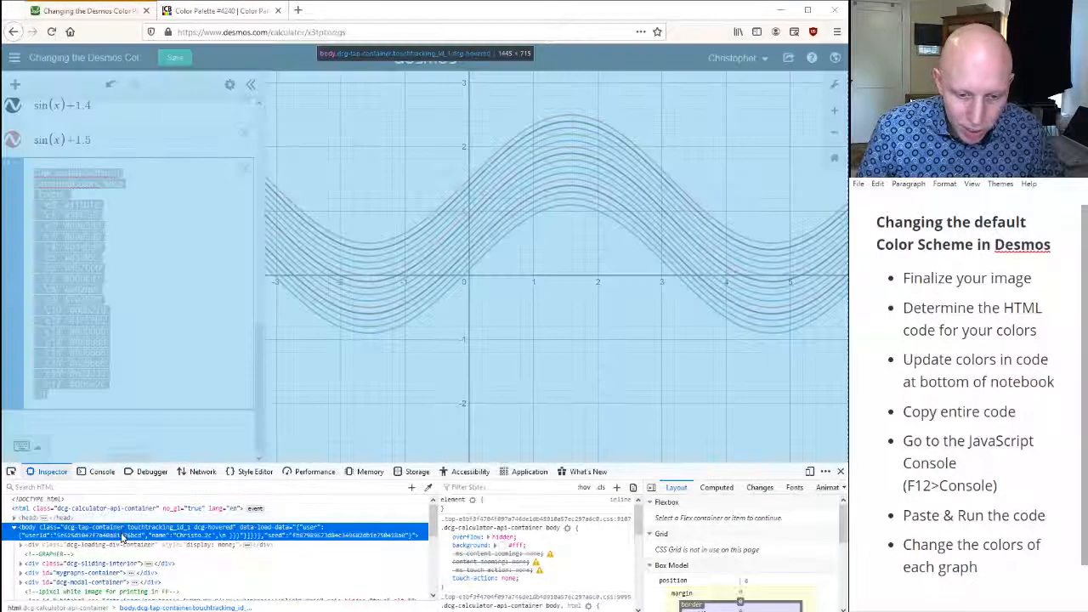
scroll(123, 537, down, 2)
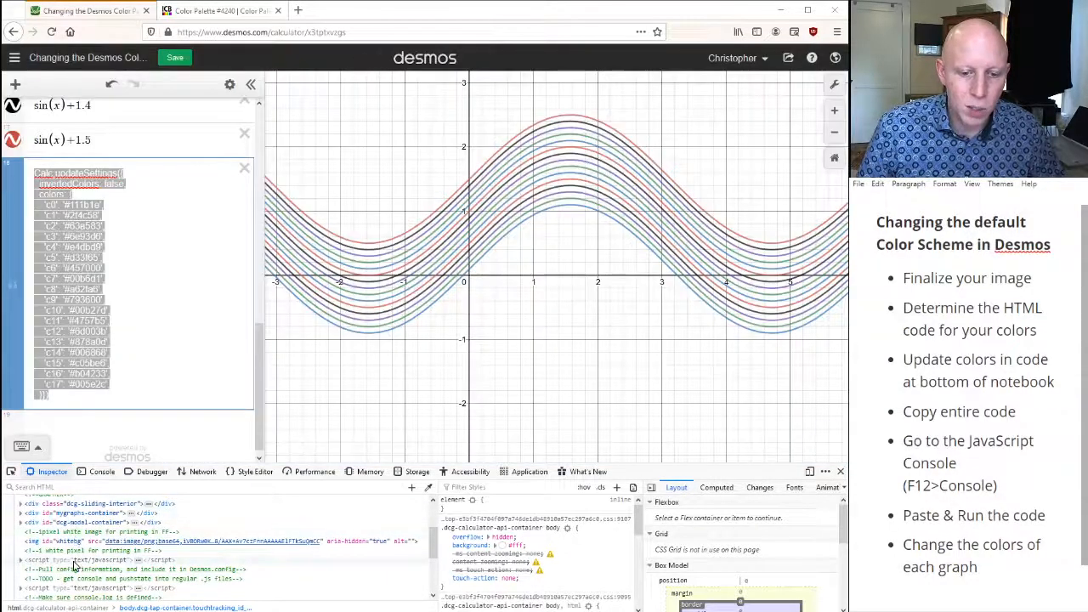
Step: Paste the copied Calc.updateSettings code into the browser's JavaScript console and run it
scroll(77, 565, up, 3)
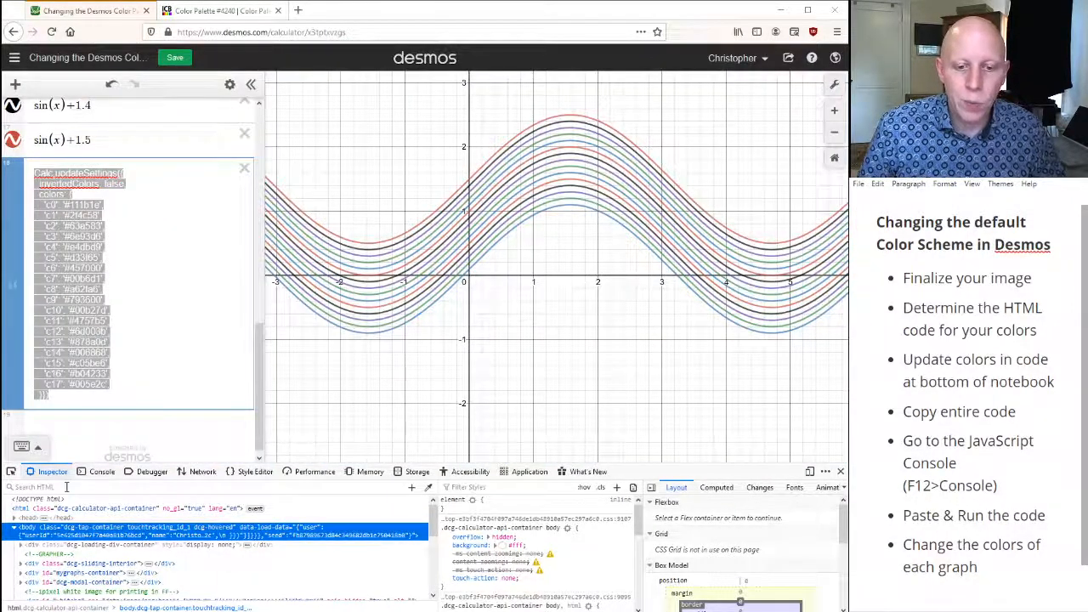
click(97, 473)
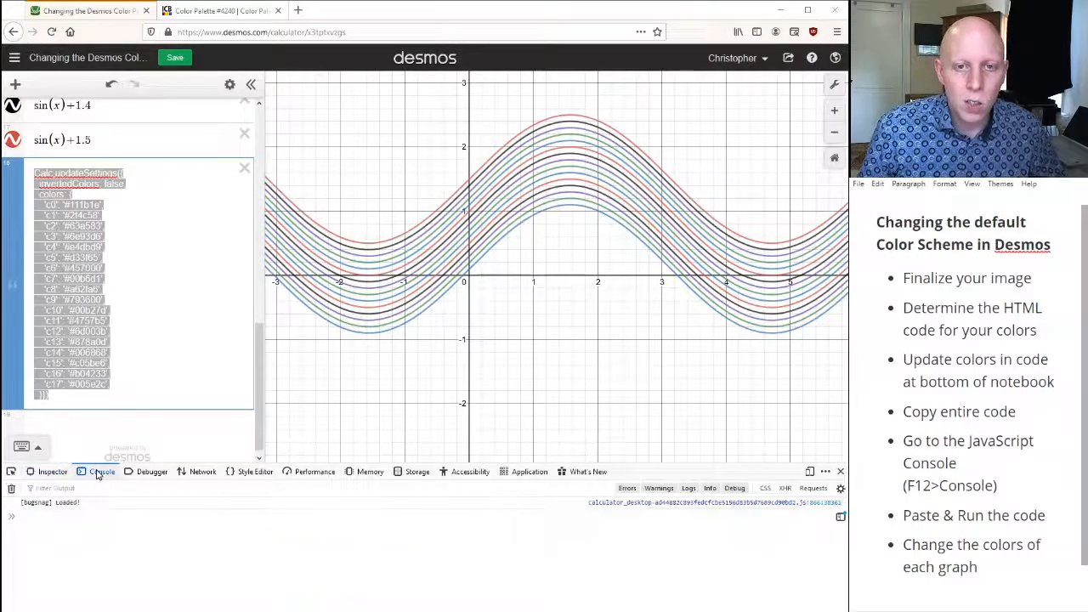
click(40, 513)
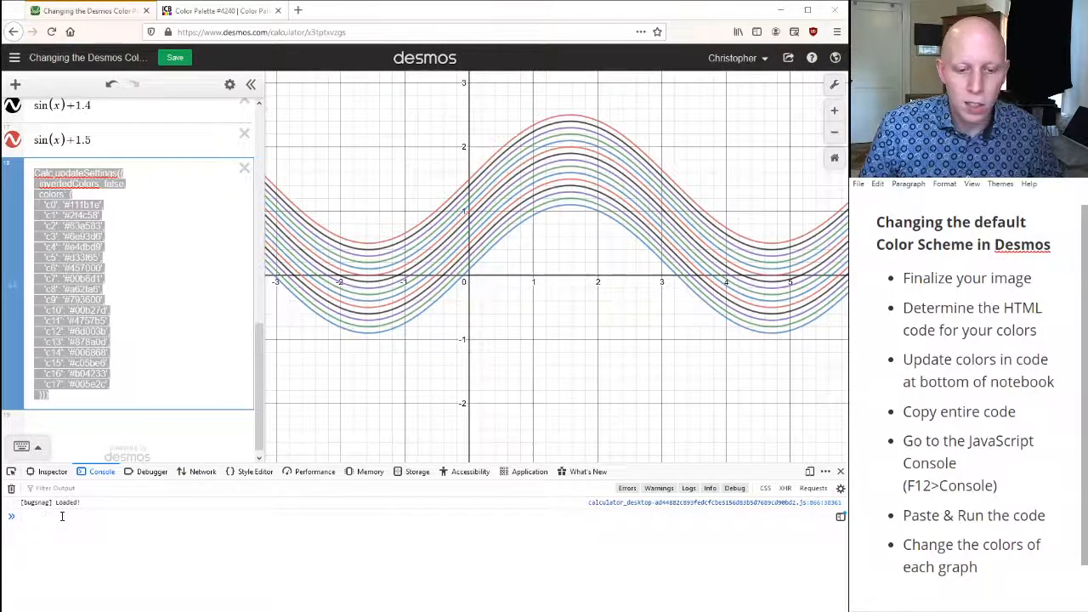
key(ctrl+v)
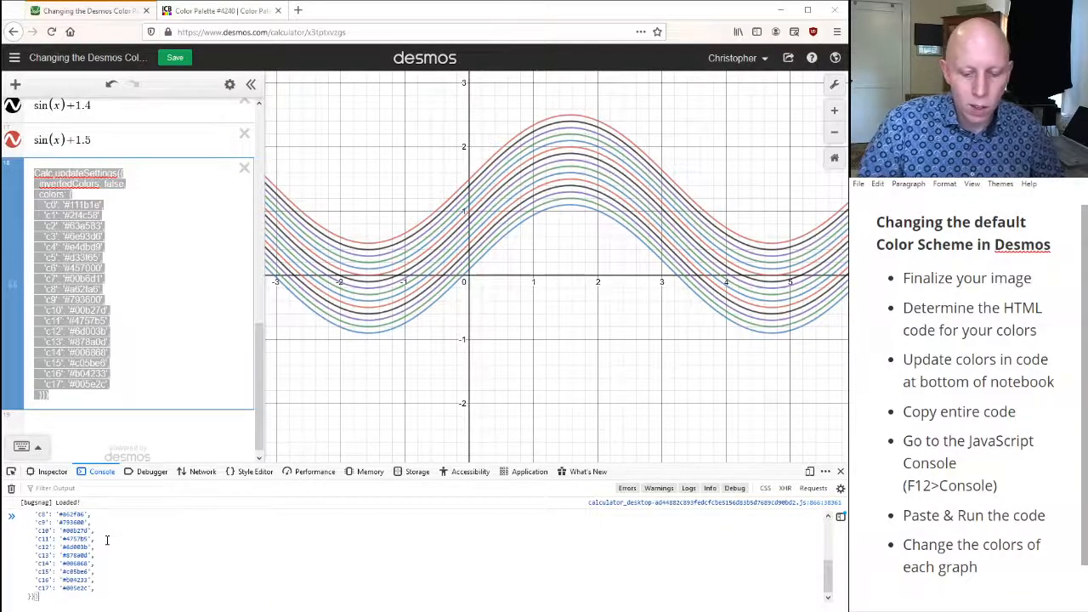
key(Return)
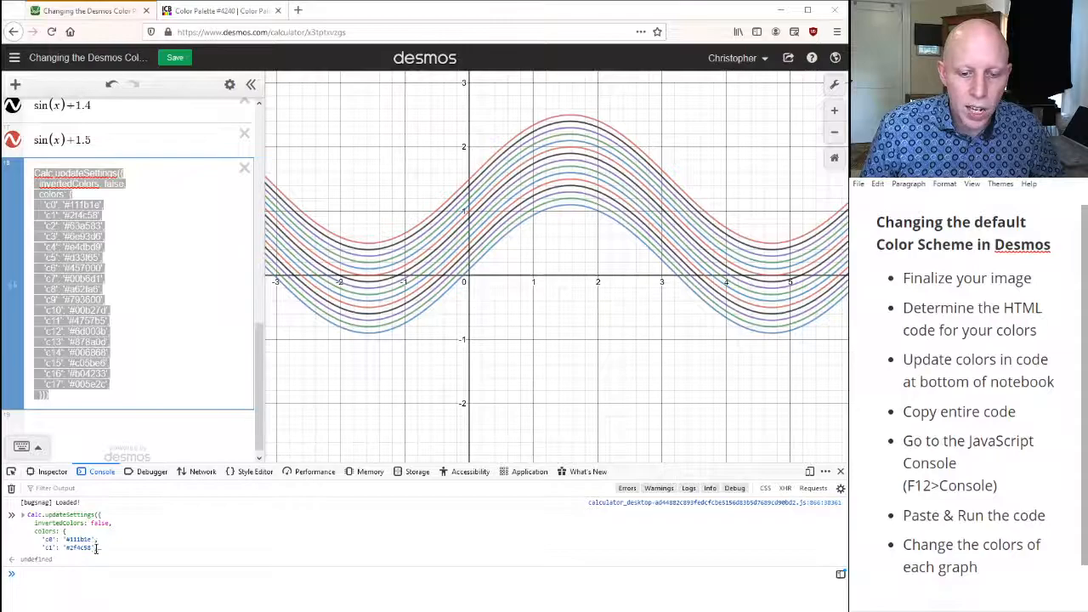
Step: Expand the executed Calc.updateSettings code in the console output and look through its colour entries from c0 to c17
click(23, 515)
scroll(100, 520, down, 5)
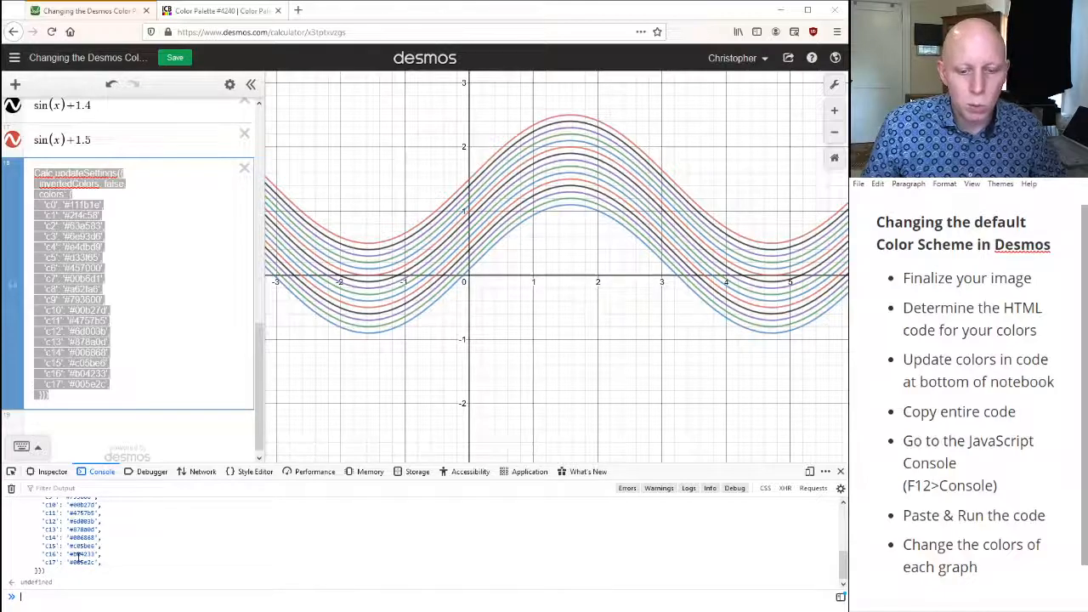
scroll(82, 555, up, 5)
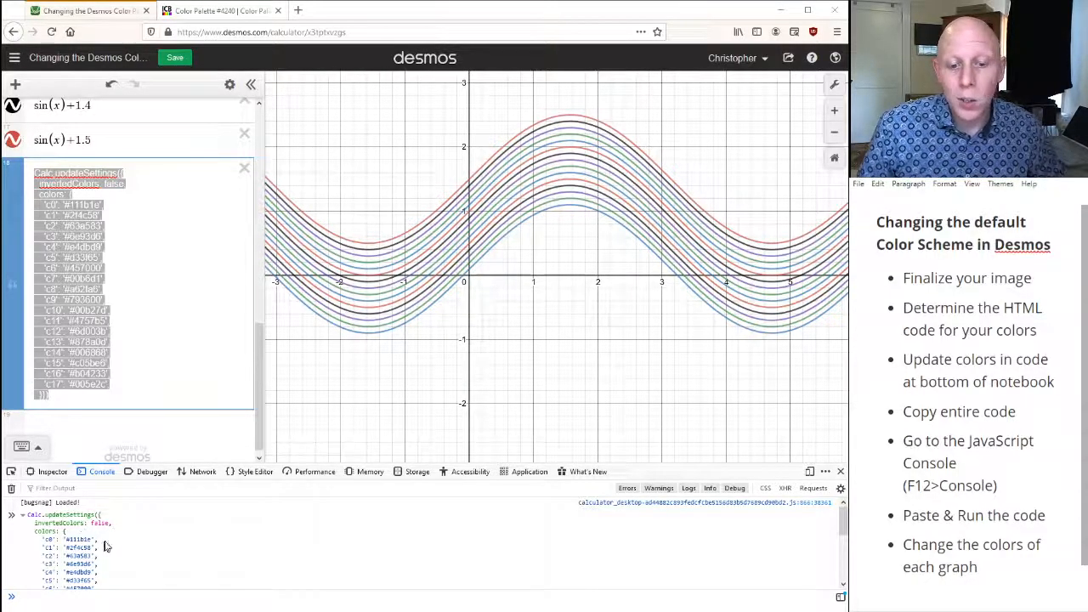
scroll(106, 545, down, 4)
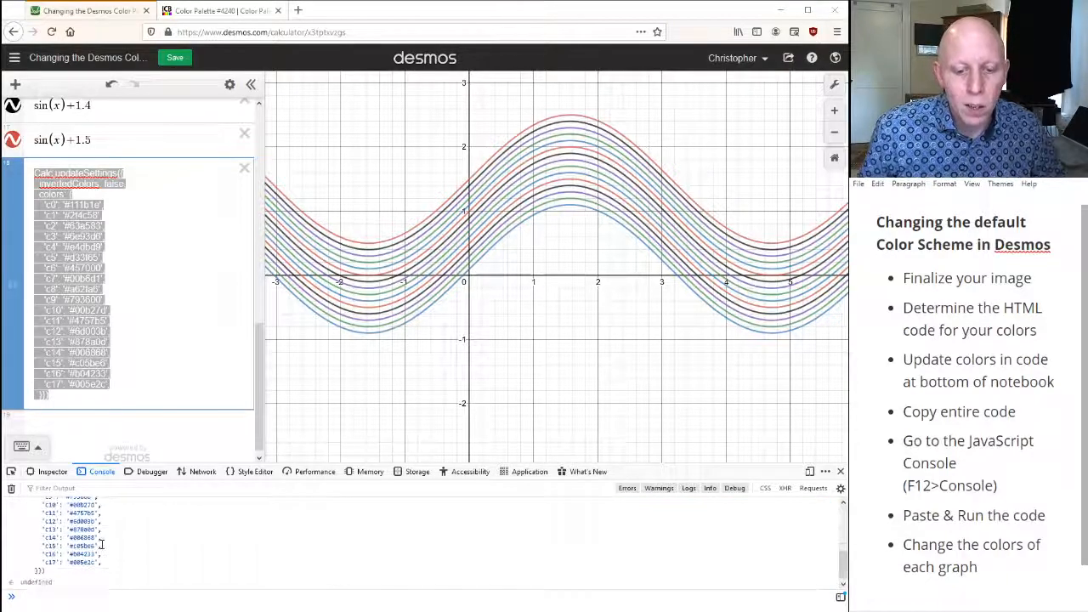
scroll(101, 545, up, 5)
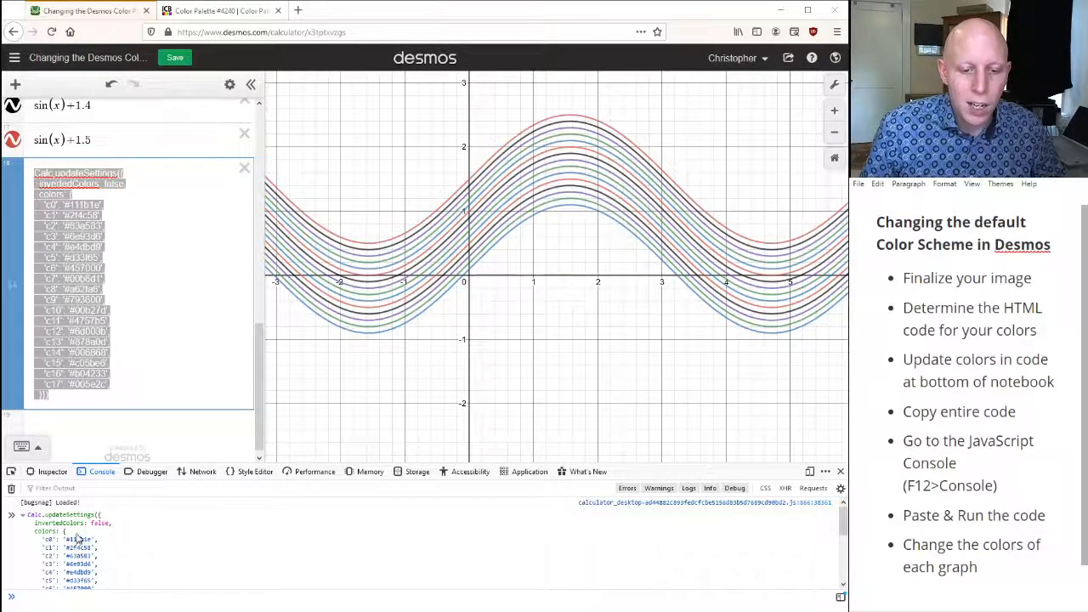
scroll(79, 538, down, 5)
scroll(67, 565, up, 5)
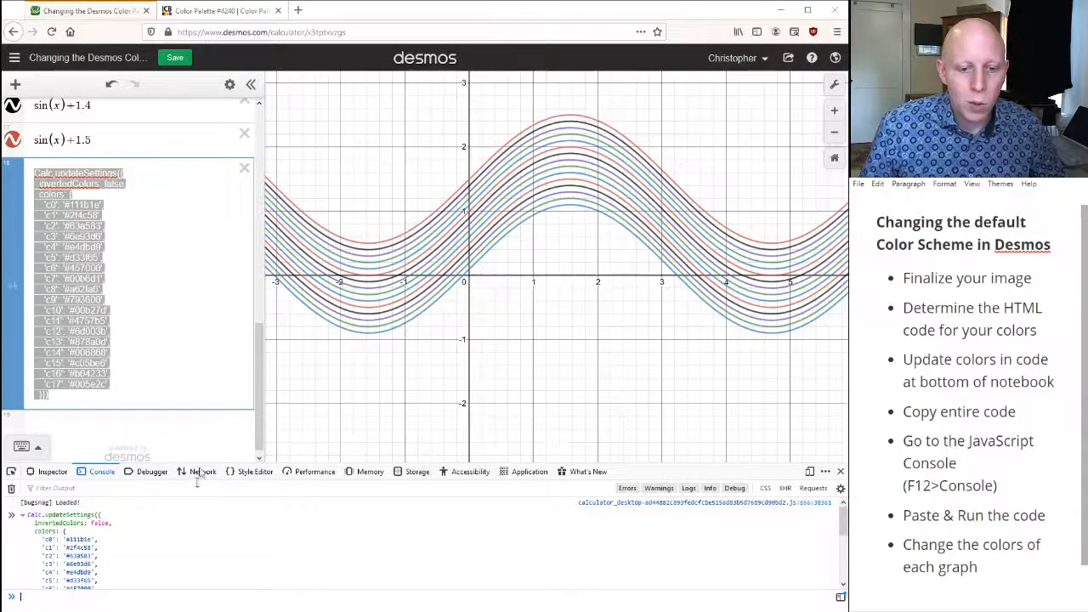
Step: Change the colour of the sin(x)+.1 graph to the new palette's near-black
scroll(102, 330, up, 1)
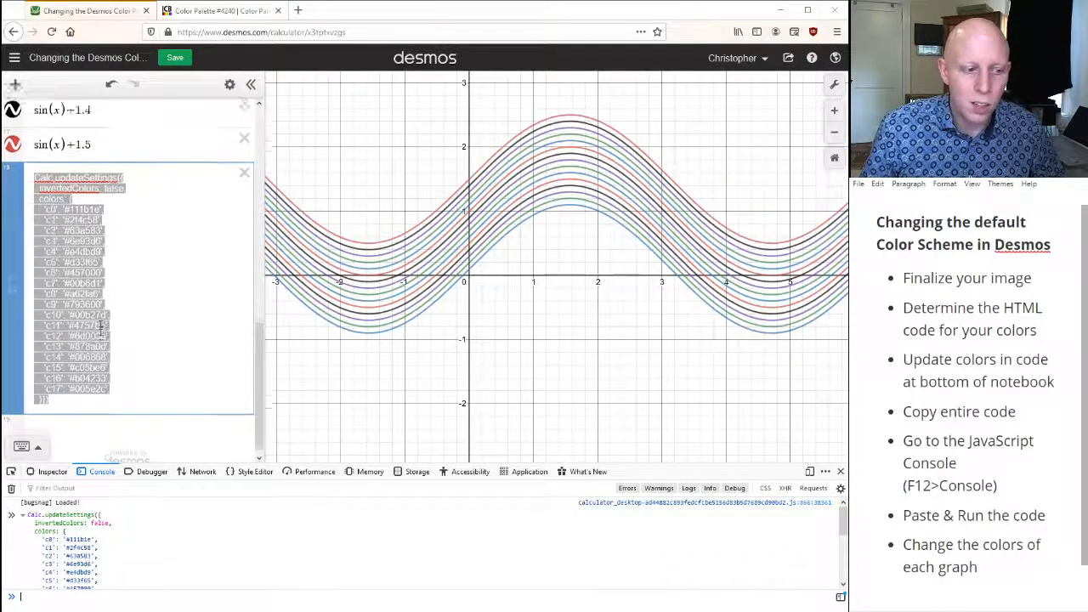
scroll(102, 331, up, 10)
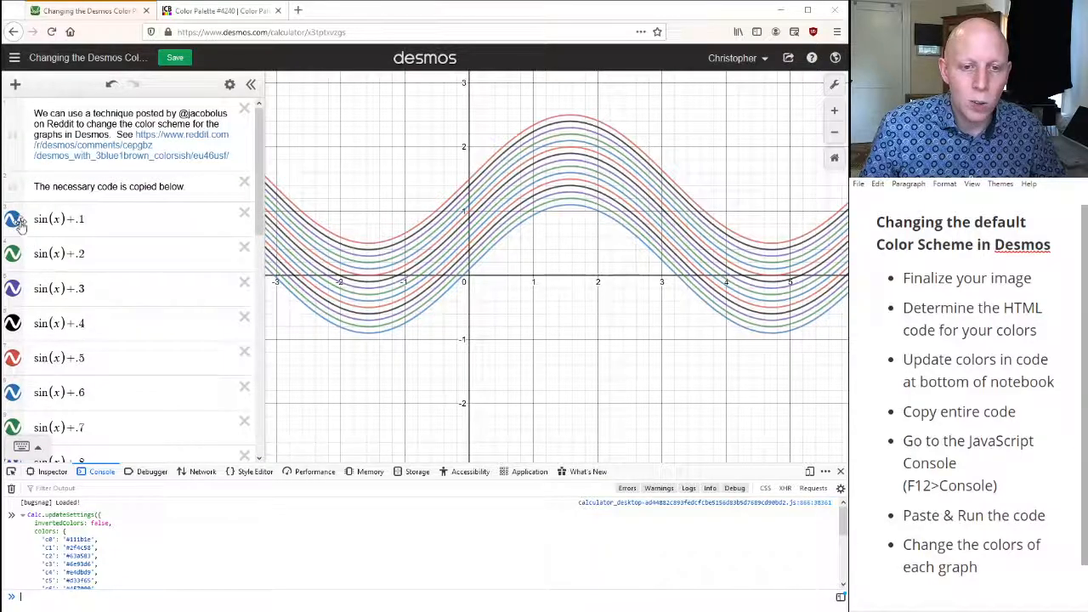
click(15, 223)
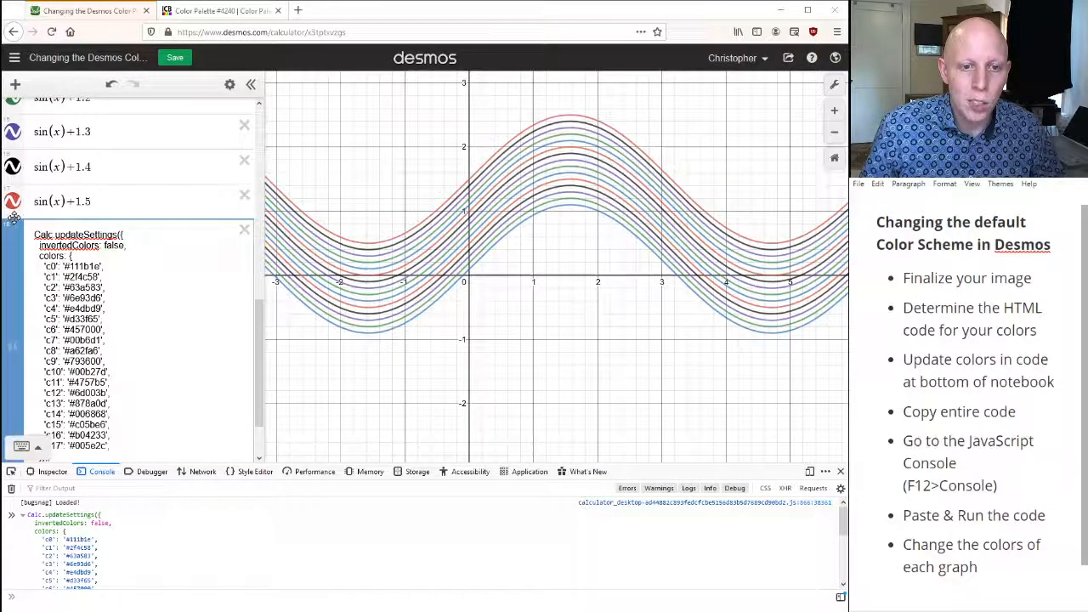
scroll(14, 219, up, 10)
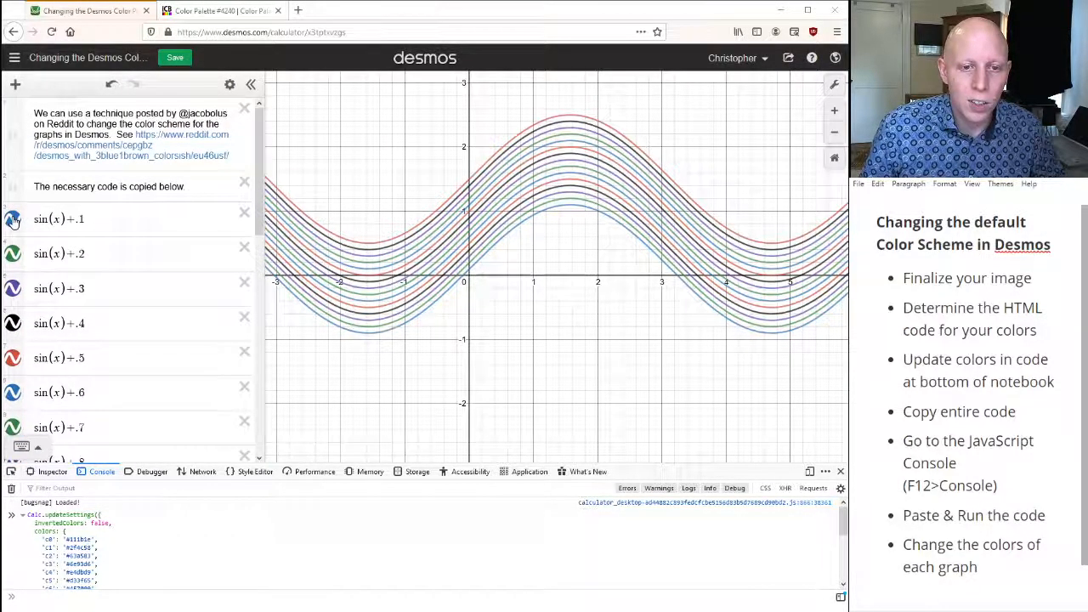
click(13, 221)
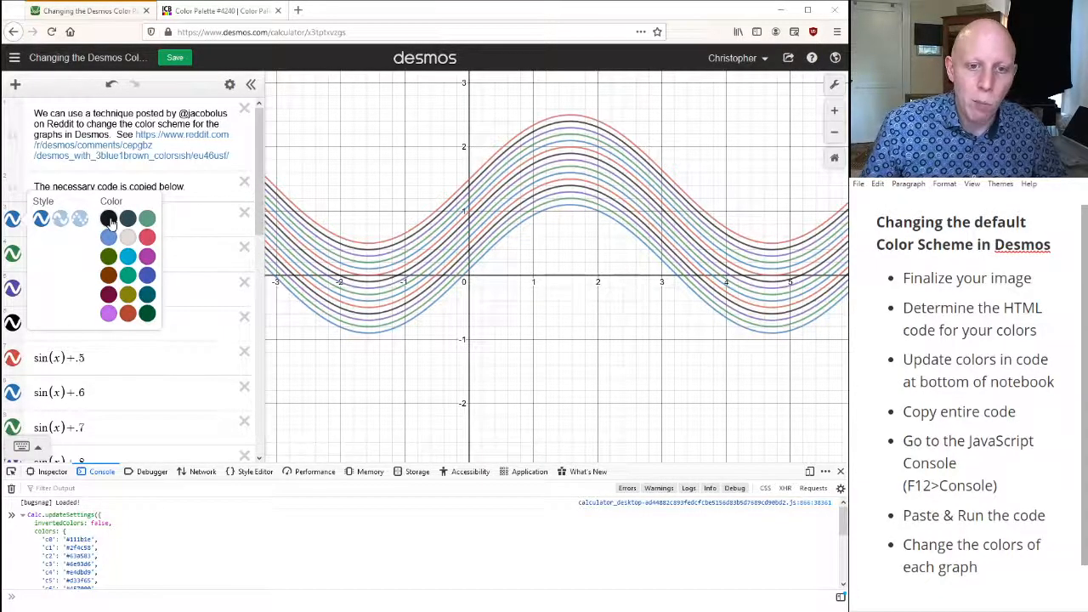
click(109, 221)
Step: Colour the sin(x)+.2 graph dark slate and the sin(x)+.3 graph sage green from the new palette
click(13, 257)
click(13, 257)
click(128, 252)
click(13, 289)
click(13, 289)
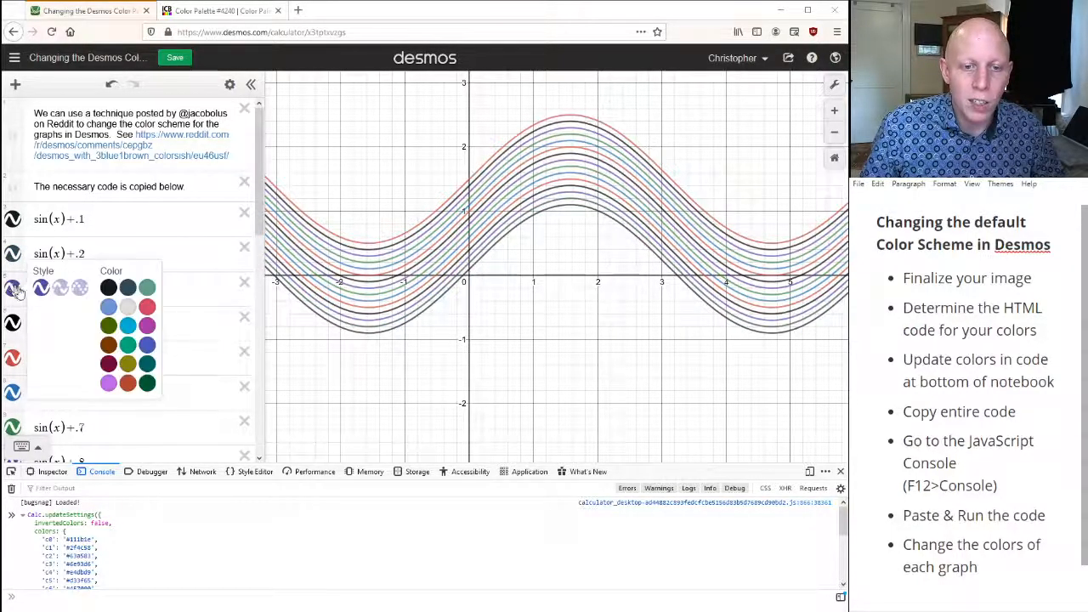
click(147, 287)
Step: Change the colour of the sin(x)+.4 graph to the new palette's light blue
click(13, 324)
click(13, 326)
click(12, 326)
click(12, 326)
click(12, 324)
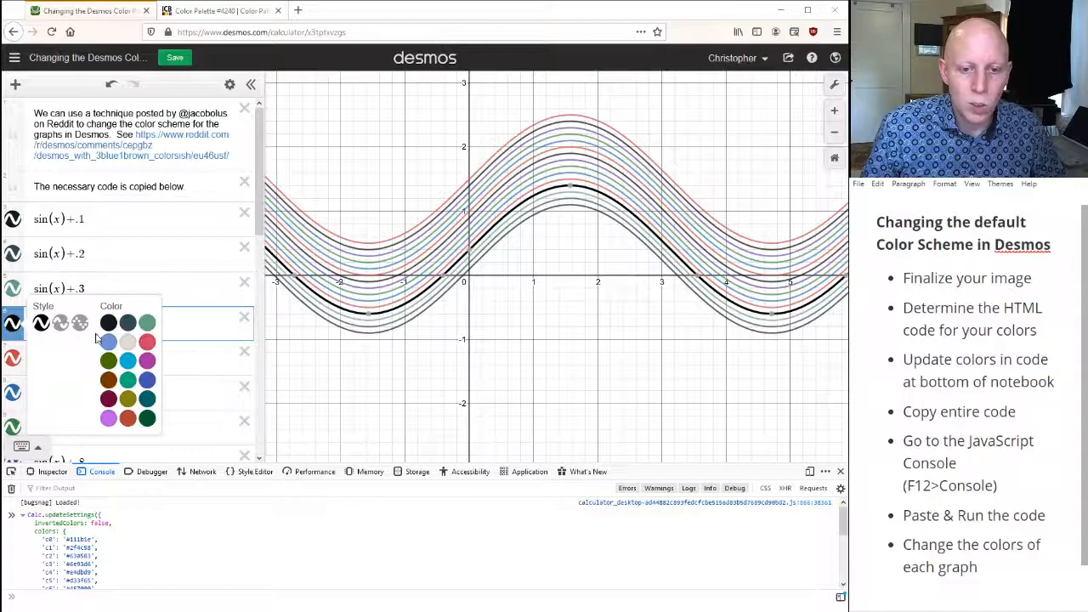
click(108, 341)
Step: Colour the sin(x)+.5 graph pale beige and the sin(x)+.6 graph pinkish red
click(10, 358)
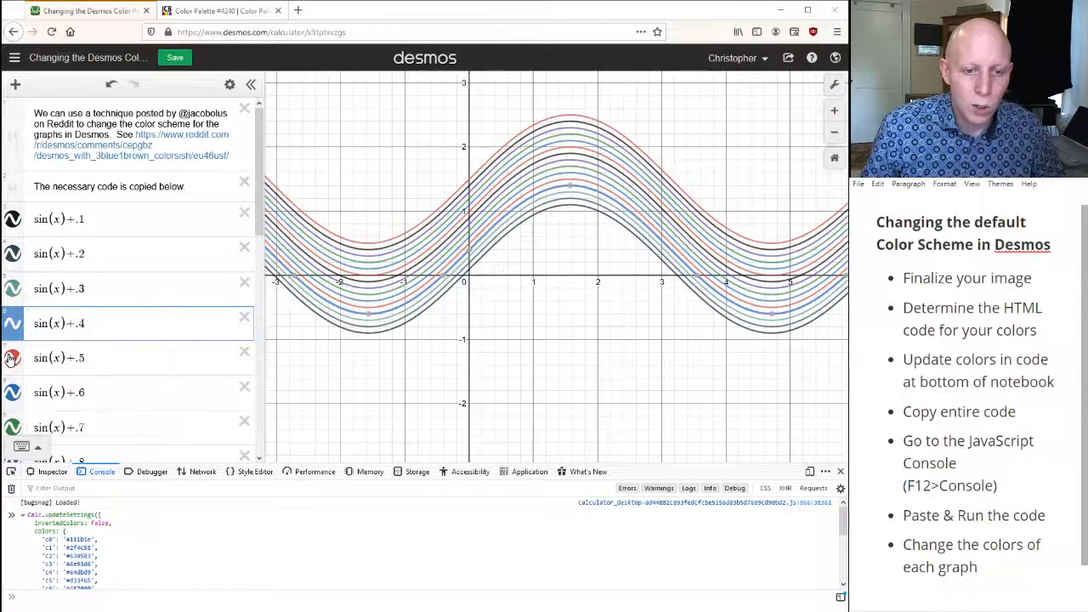
click(128, 376)
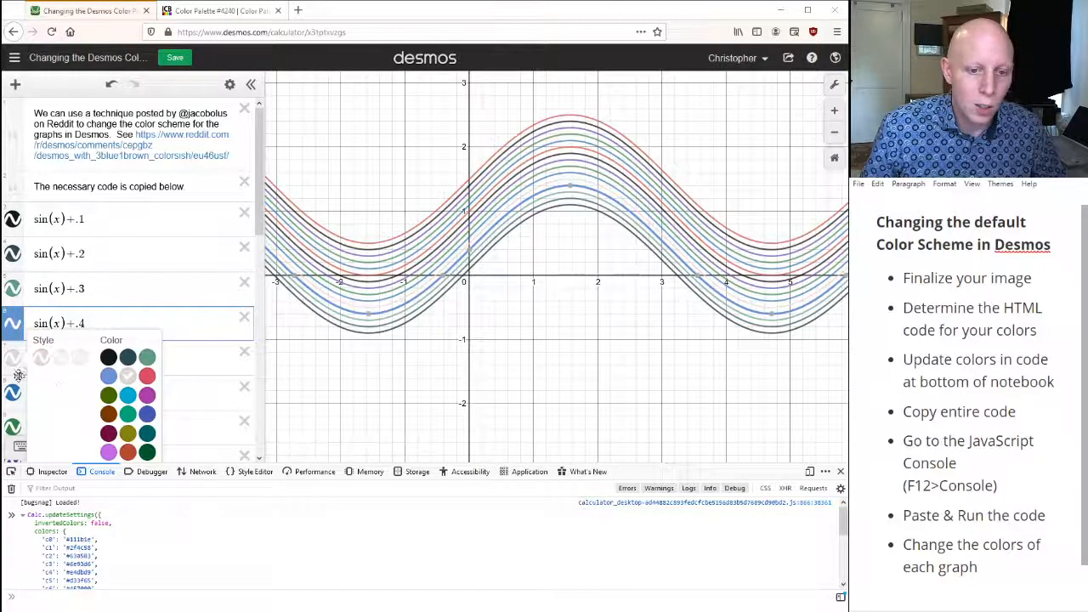
click(11, 392)
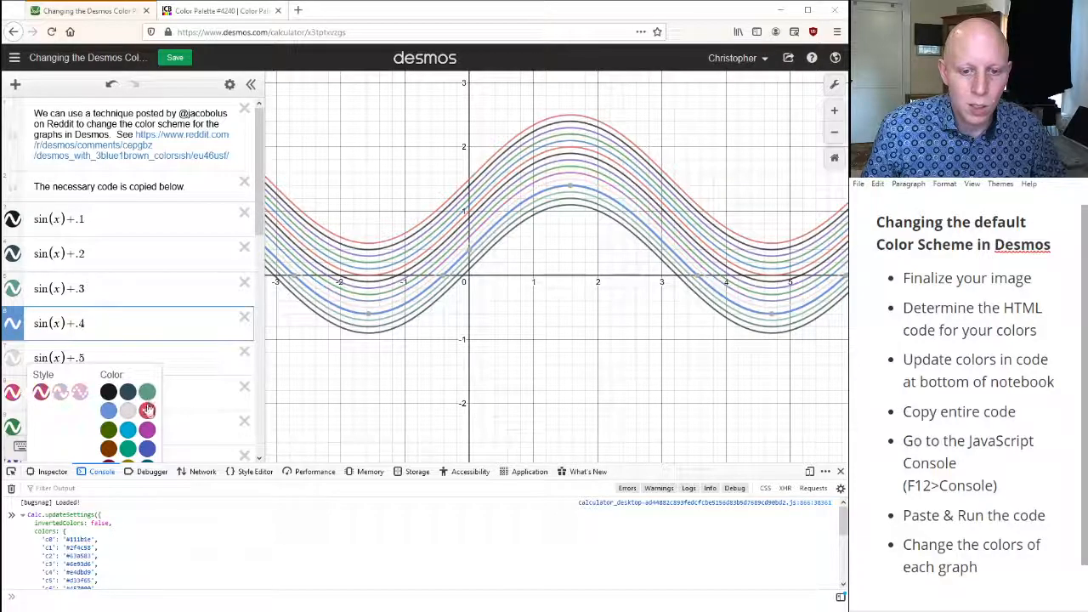
click(147, 411)
Step: Colour the sin(x)+.7 graph dark olive green and the sin(x)+.8 graph cyan
scroll(128, 308, down, 3)
click(13, 188)
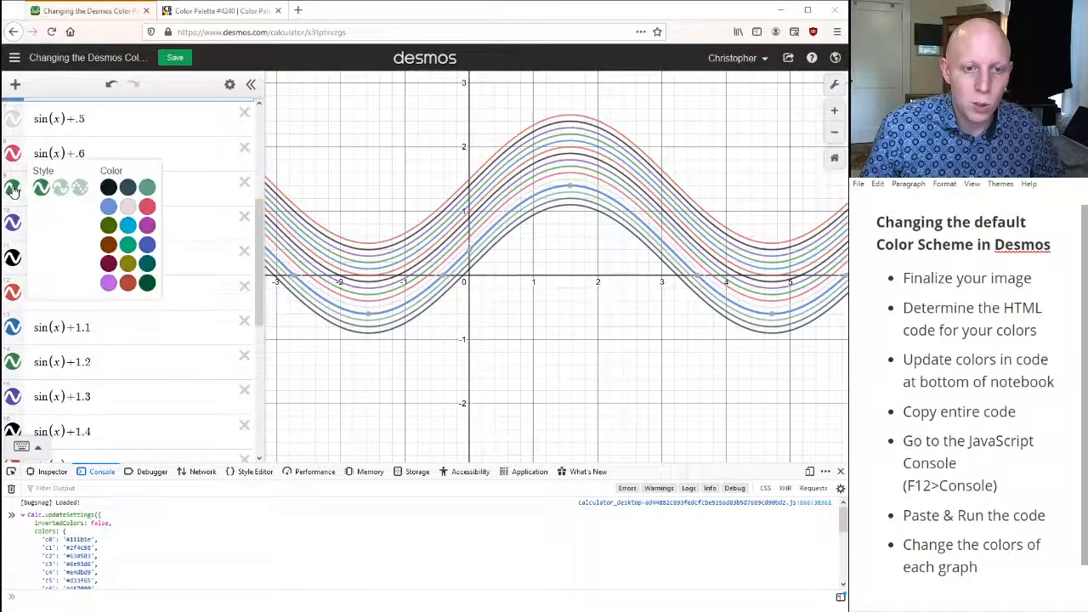
click(19, 226)
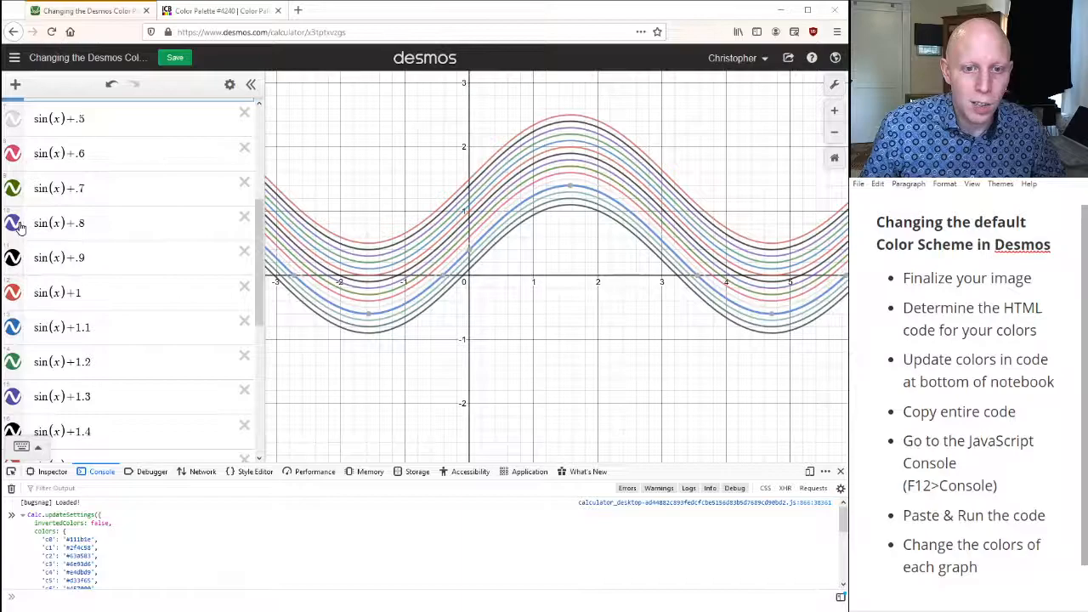
click(129, 261)
Step: Colour the sin(x)+.9 graph magenta and the sin(x)+1 graph brown
click(13, 257)
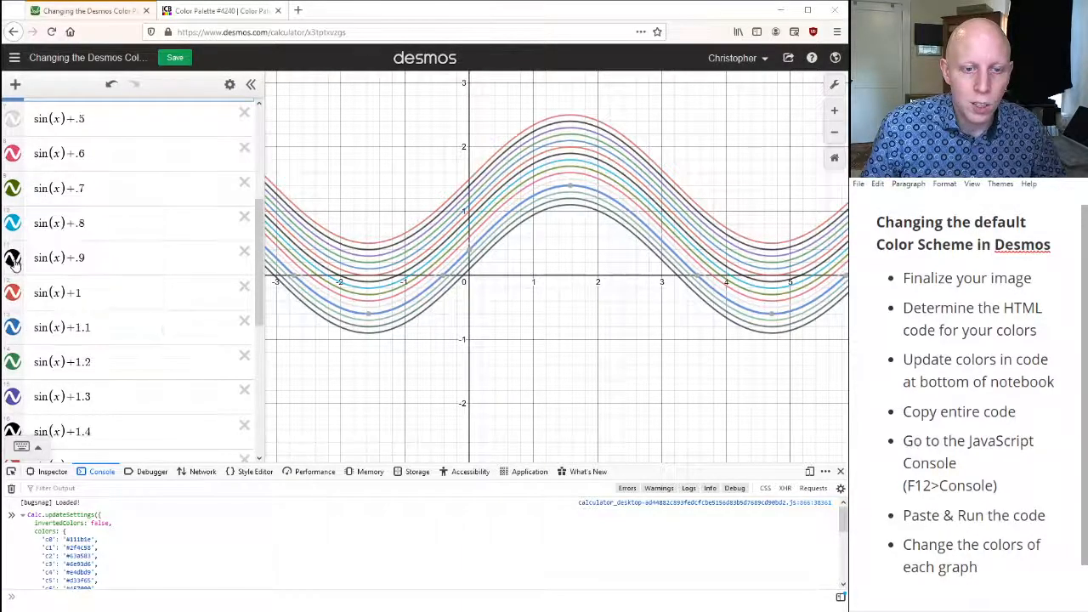
click(13, 256)
click(147, 294)
click(12, 292)
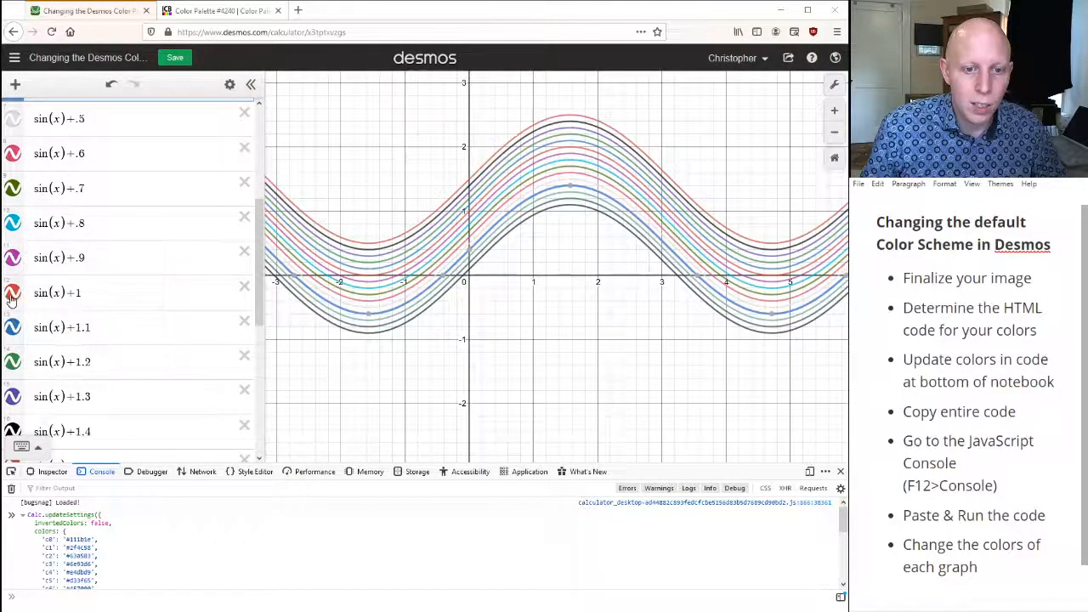
click(13, 293)
click(110, 348)
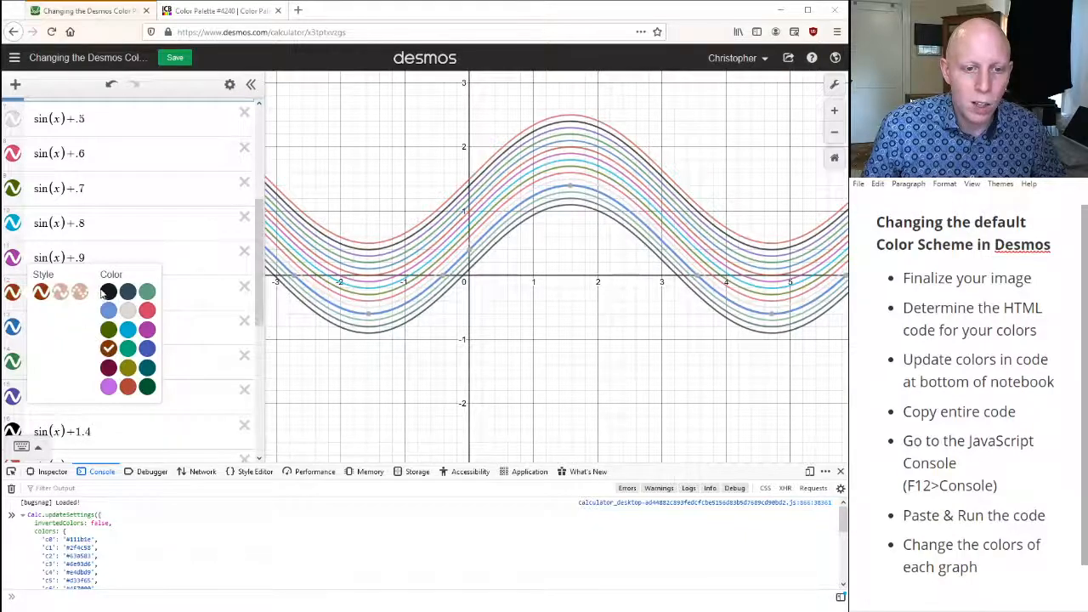
Step: Colour the sin(x)+1.1 graph bright teal green and the sin(x)+1.2 graph indigo blue
scroll(119, 204, down, 3)
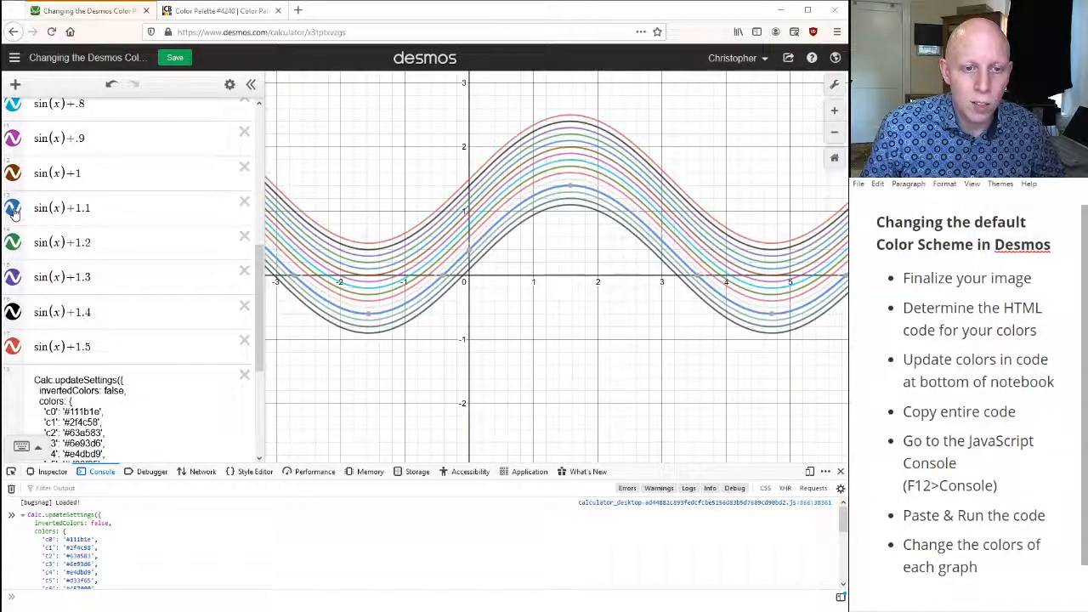
click(13, 210)
click(128, 263)
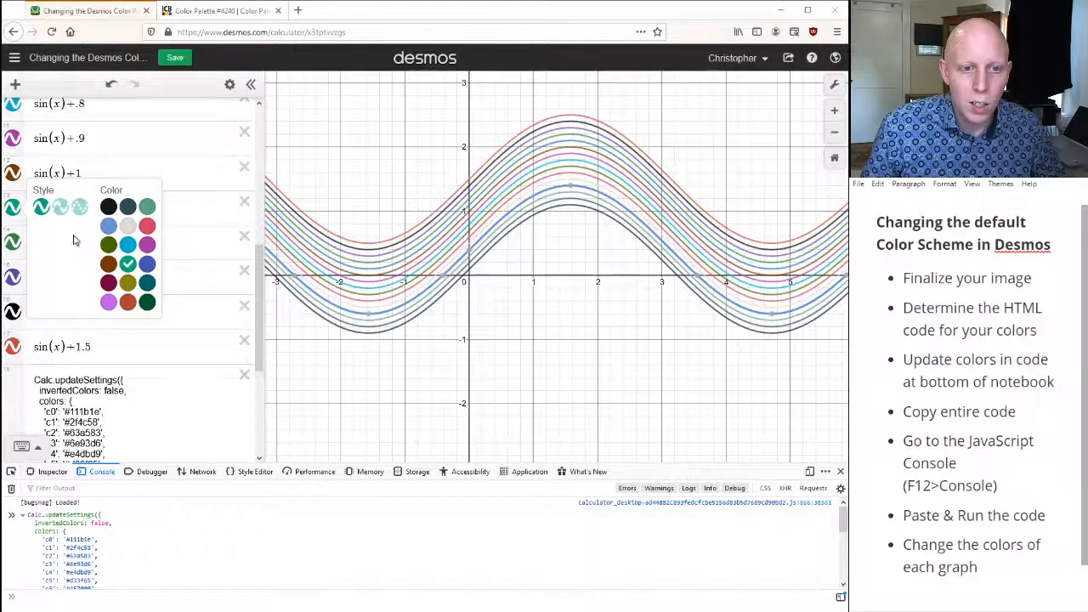
click(13, 242)
click(13, 243)
click(147, 298)
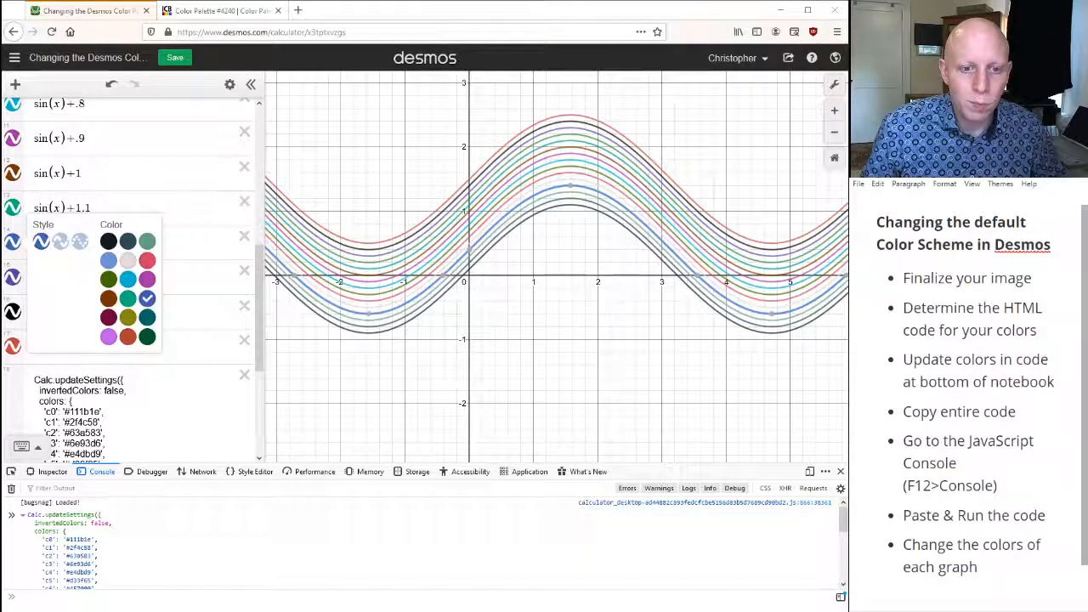
Step: Colour the sin(x)+1.3 graph maroon and the sin(x)+1.4 graph dark teal
click(13, 277)
click(13, 277)
click(108, 352)
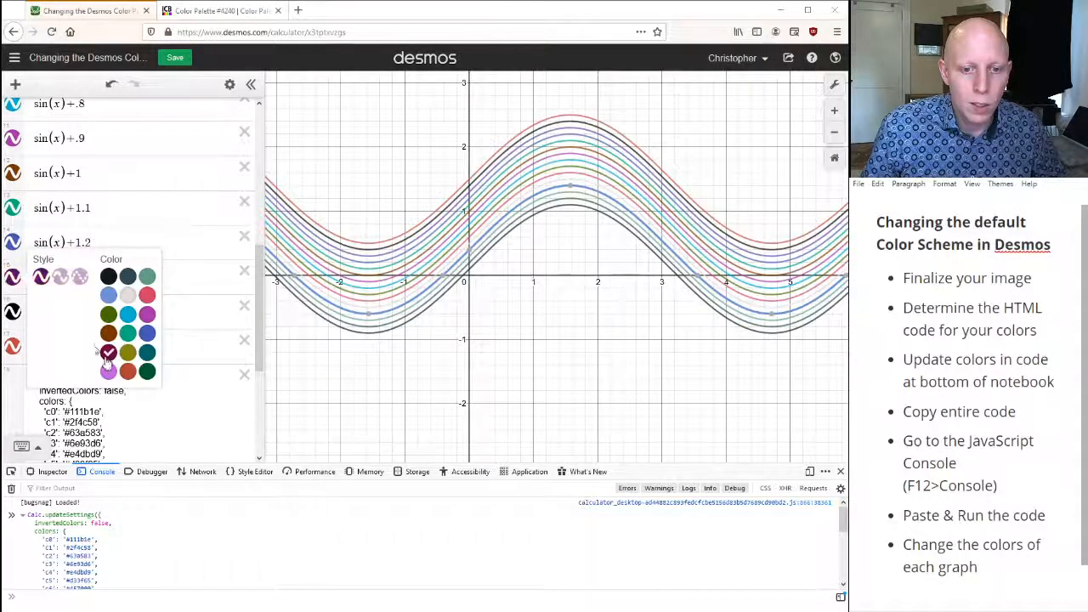
click(13, 312)
click(12, 312)
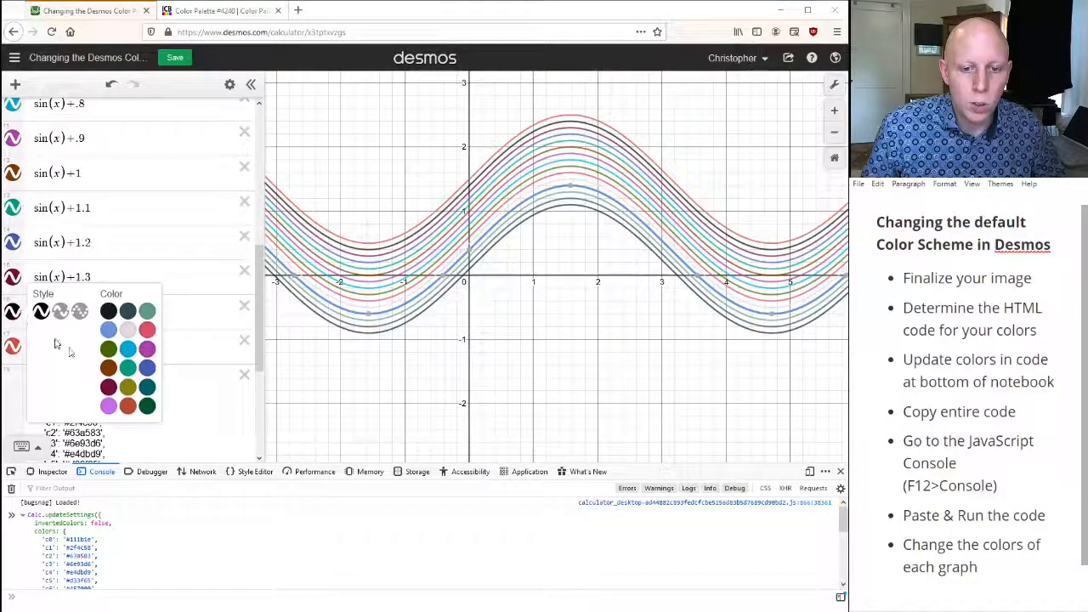
click(147, 386)
Step: Change the colour of the sin(x)+1.5 graph to the palette's light purple
click(15, 348)
click(15, 348)
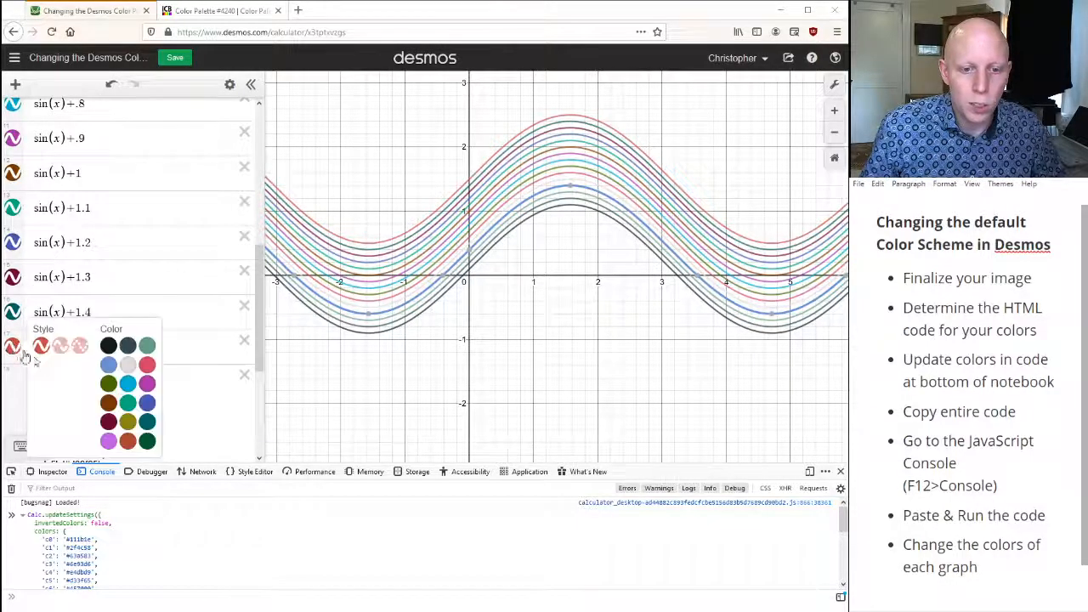
click(108, 440)
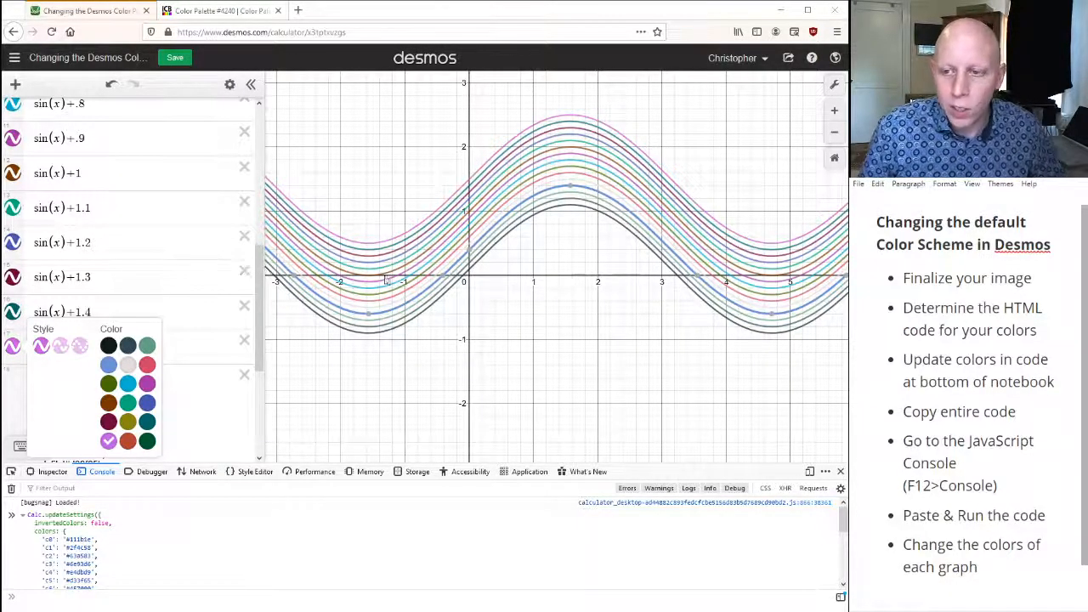